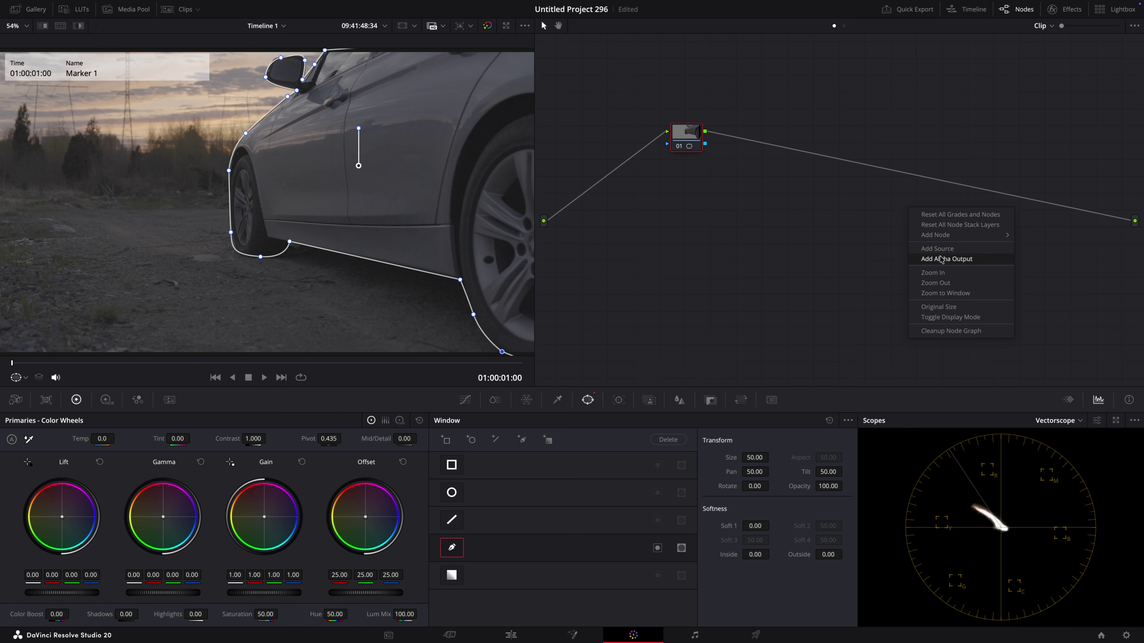
Add an alpha output for the masked car clip and set the window's Soft 1 to 0.80
{"action": "left_click", "coordinate": [942, 259]}
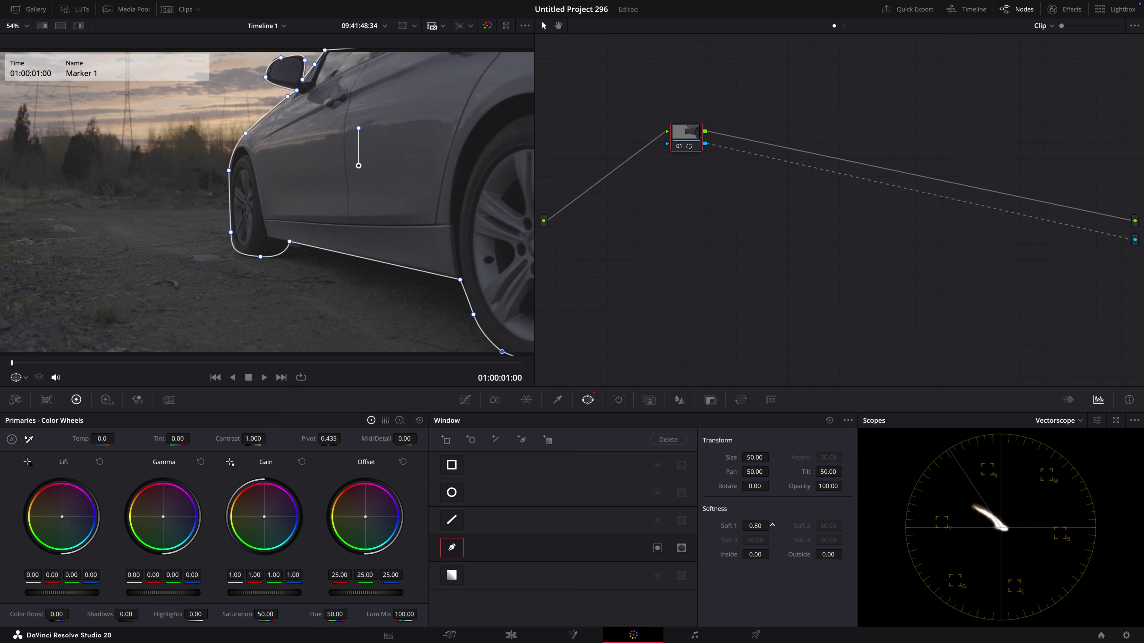
Move the masked C3362.MP4 clip on V2 ahead of Marker 1, trimmed to run from 01:00:00:24 up to the marker
{"action": "left_click", "coordinate": [513, 635]}
{"action": "left_click", "coordinate": [481, 444]}
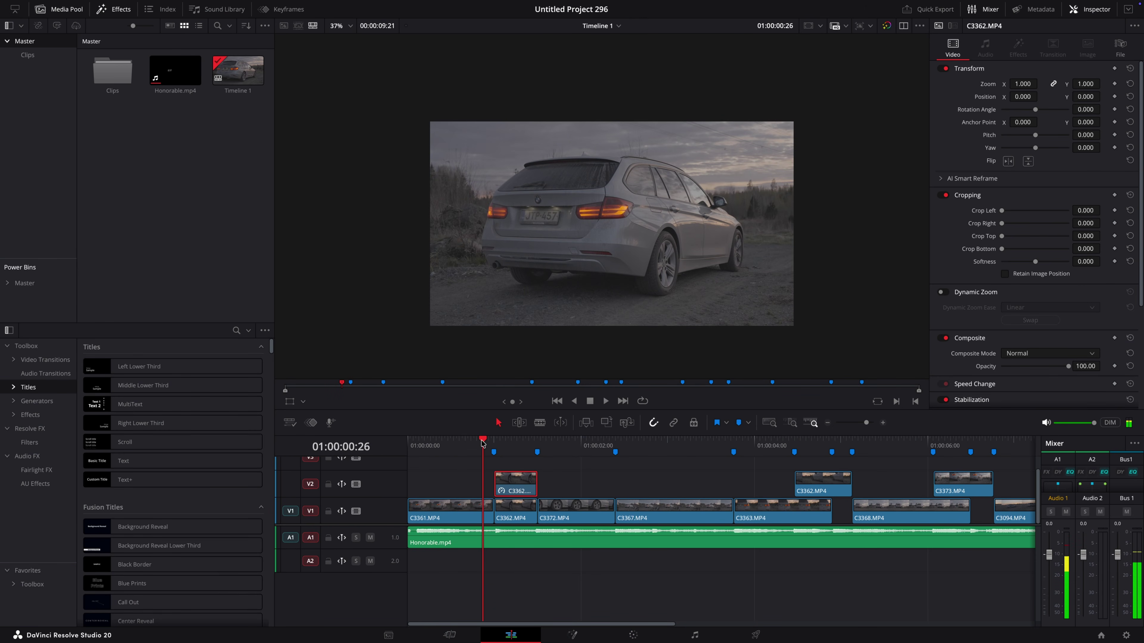
{"action": "left_click_drag", "start_coordinate": [514, 487], "coordinate": [470, 484]}
{"action": "key", "text": "space"}
{"action": "key", "text": "space"}
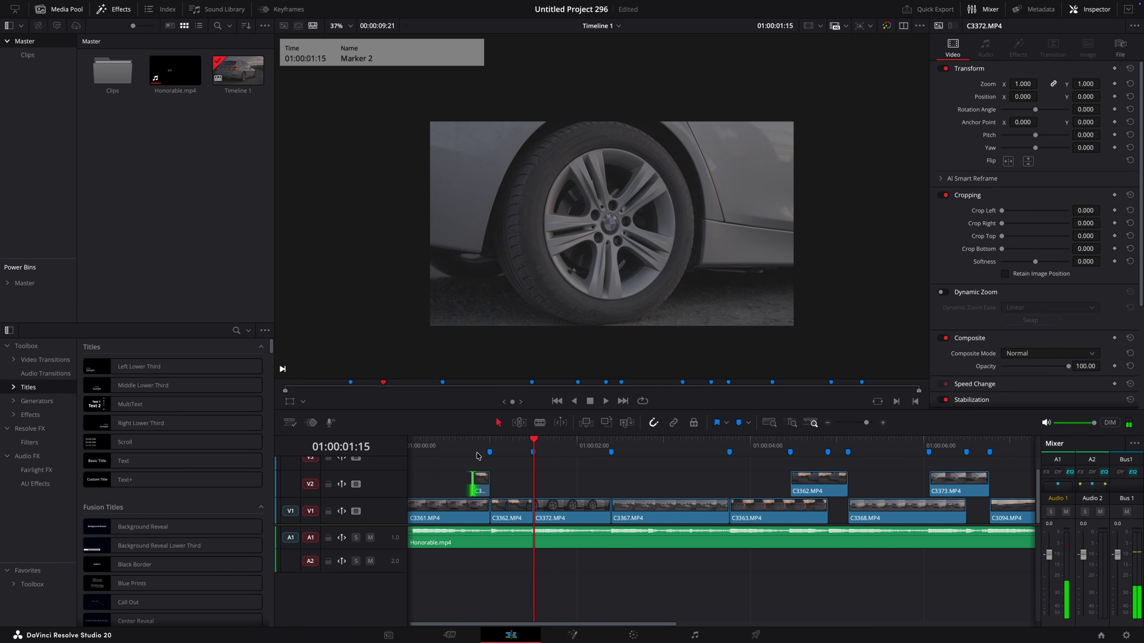
{"action": "left_click_drag", "start_coordinate": [479, 445], "coordinate": [473, 445]}
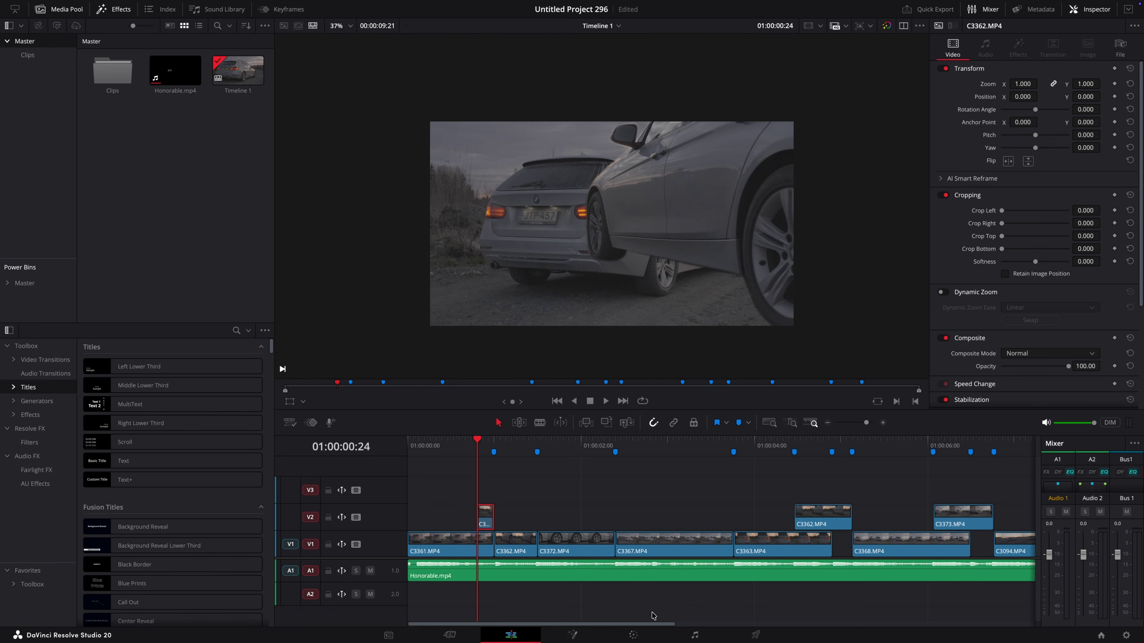
Keyframe Corrector 1 on the masked car clip so Gain goes from 2.61 at its first frame to 1.00 at its last
{"action": "left_click", "coordinate": [634, 635]}
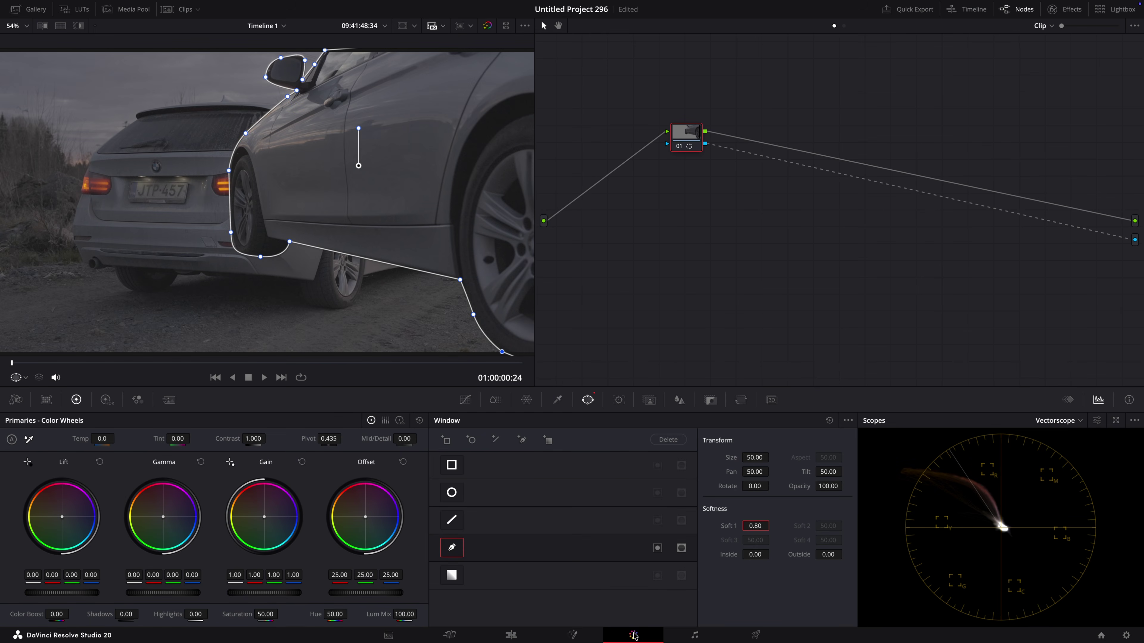
{"action": "left_click", "coordinate": [1069, 400]}
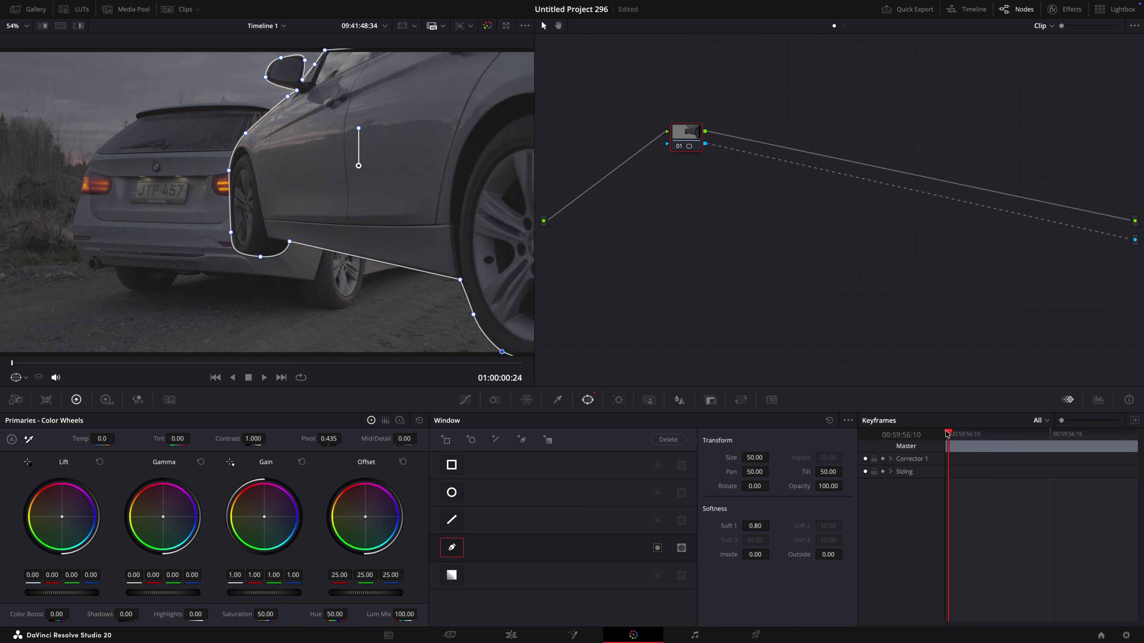
{"action": "left_click", "coordinate": [883, 459]}
{"action": "left_click_drag", "start_coordinate": [250, 593], "coordinate": [302, 593]}
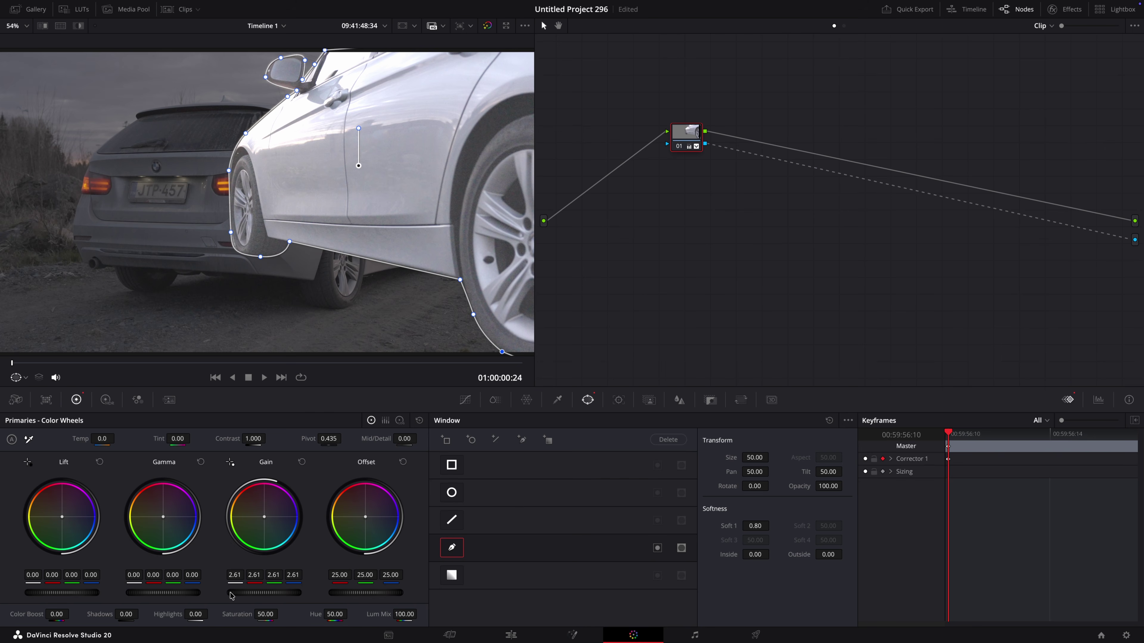
{"action": "left_click", "coordinate": [505, 365]}
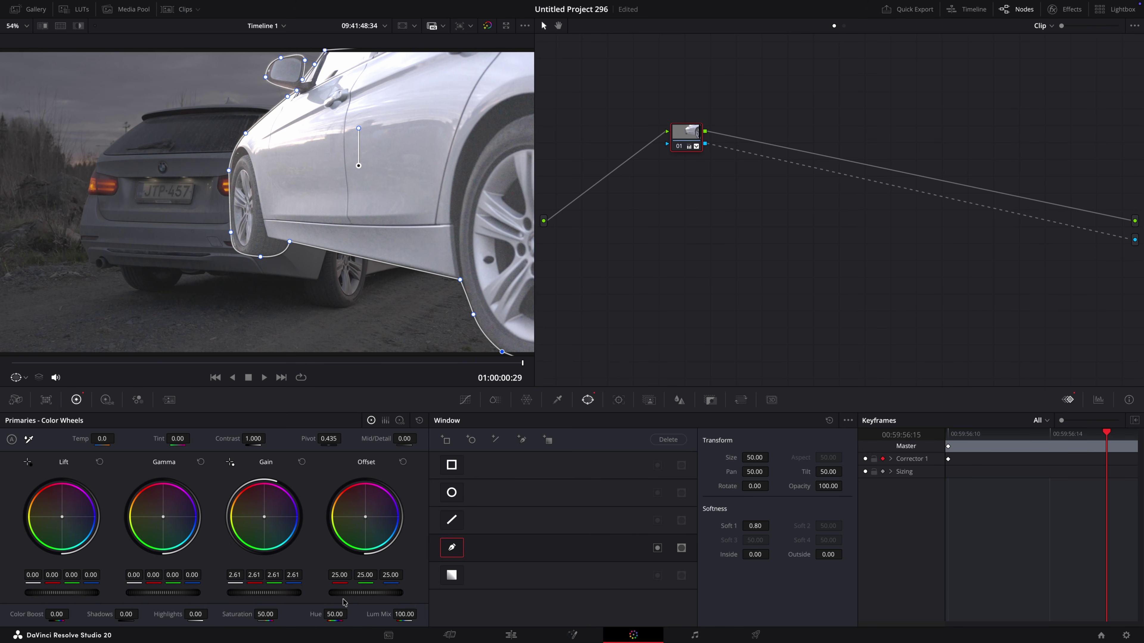
{"action": "double_click", "coordinate": [270, 594]}
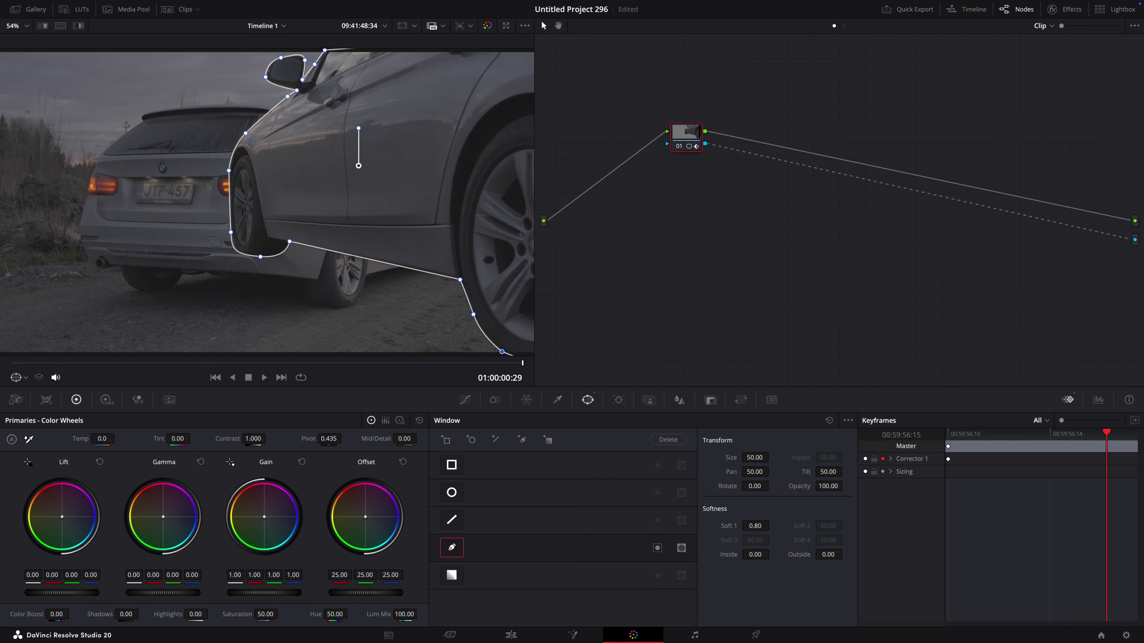
Duplicate the wheel clip C3372.MP4 from V1 onto V2 at Marker 2
{"action": "left_click", "coordinate": [522, 636]}
{"action": "key", "text": "space"}
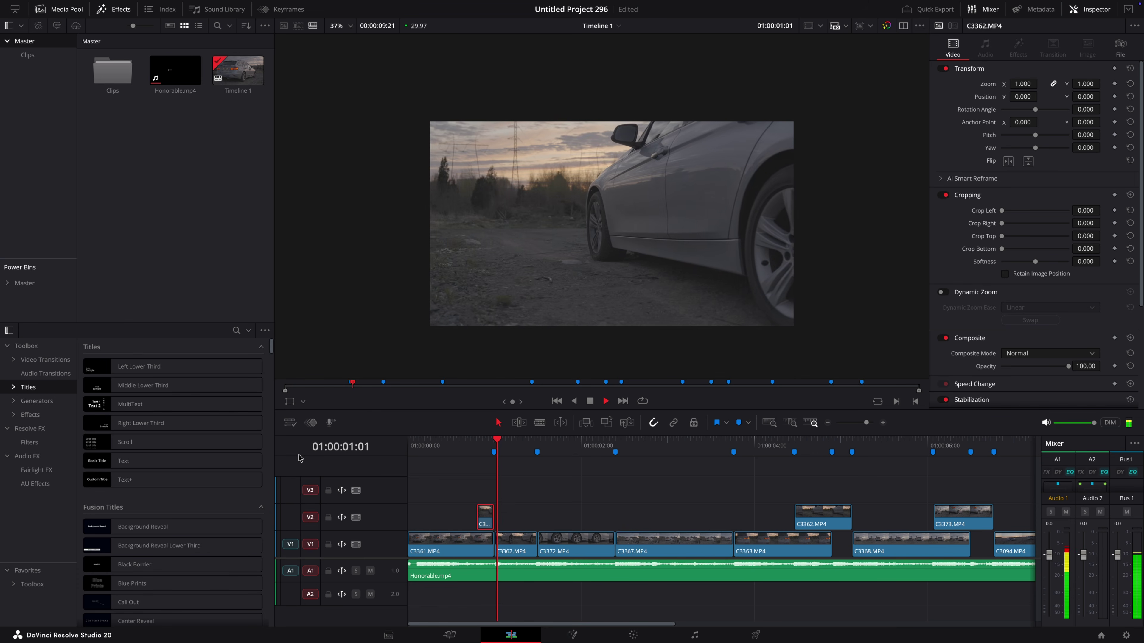
{"action": "left_click", "coordinate": [540, 454]}
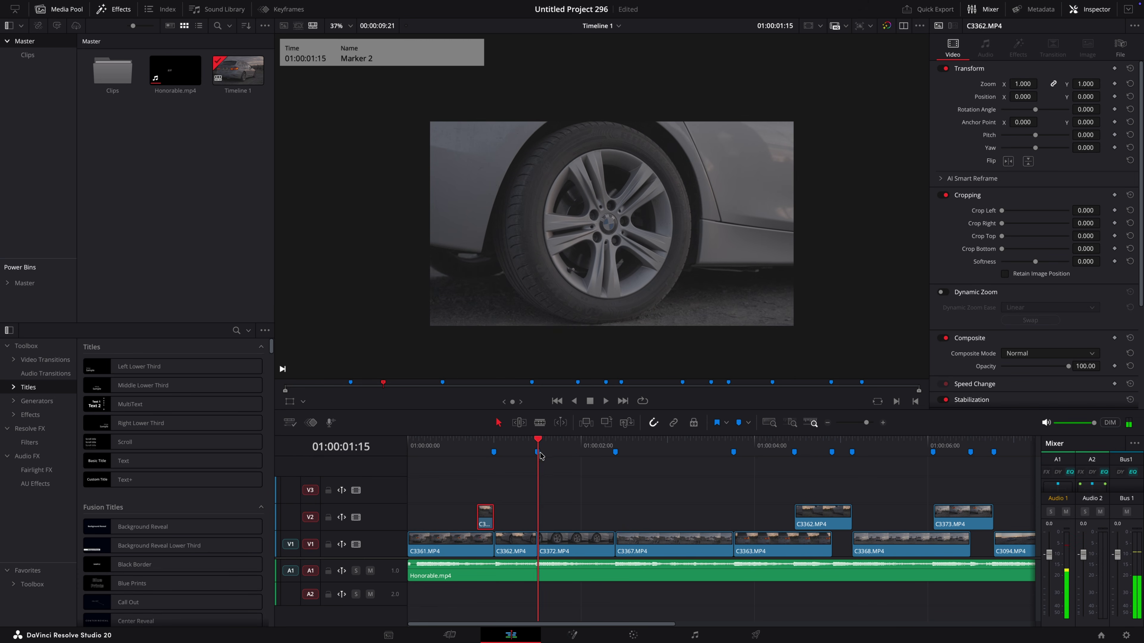
{"action": "left_click_drag", "start_coordinate": [560, 547], "coordinate": [562, 527]}
Draw a curved window around the wheel rim on the duplicated C3372.MP4 clip and refine its shape to fit
{"action": "left_click", "coordinate": [640, 637]}
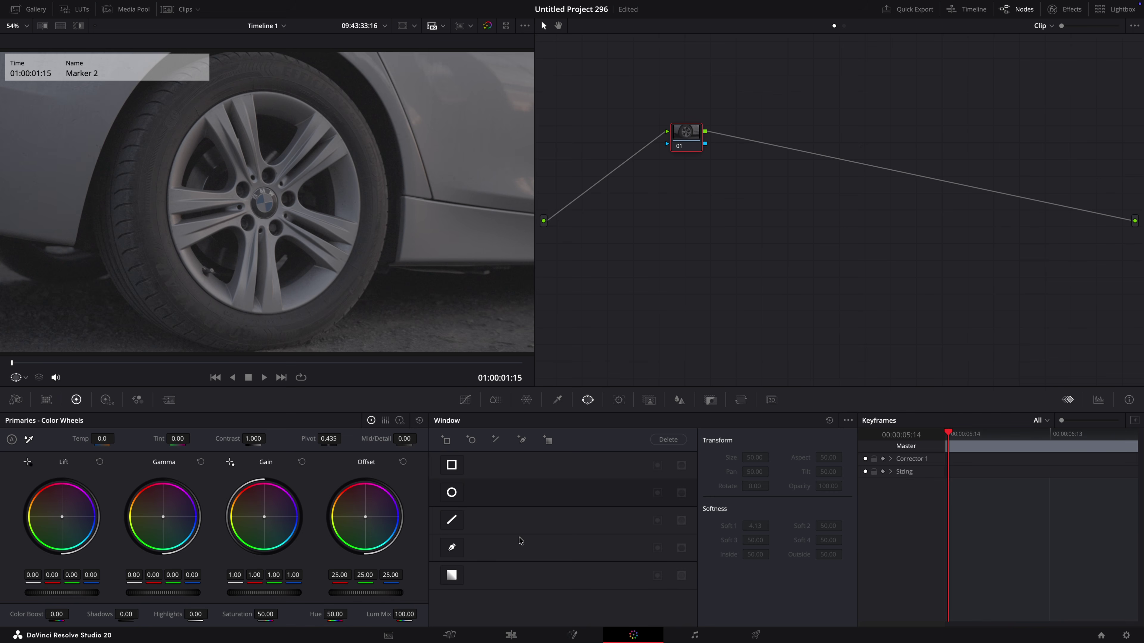
{"action": "left_click", "coordinate": [523, 440]}
{"action": "left_click_drag", "start_coordinate": [356, 171], "coordinate": [365, 241]}
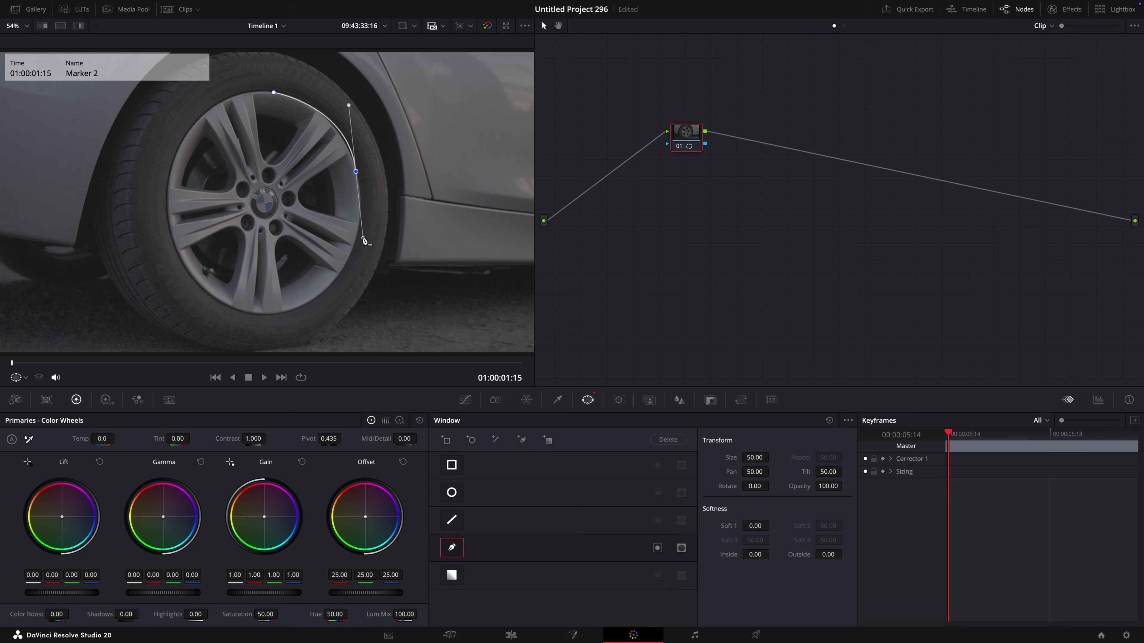
{"action": "left_click_drag", "start_coordinate": [278, 312], "coordinate": [205, 318]}
{"action": "left_click_drag", "start_coordinate": [165, 192], "coordinate": [169, 141]}
{"action": "left_click_drag", "start_coordinate": [274, 93], "coordinate": [320, 102]}
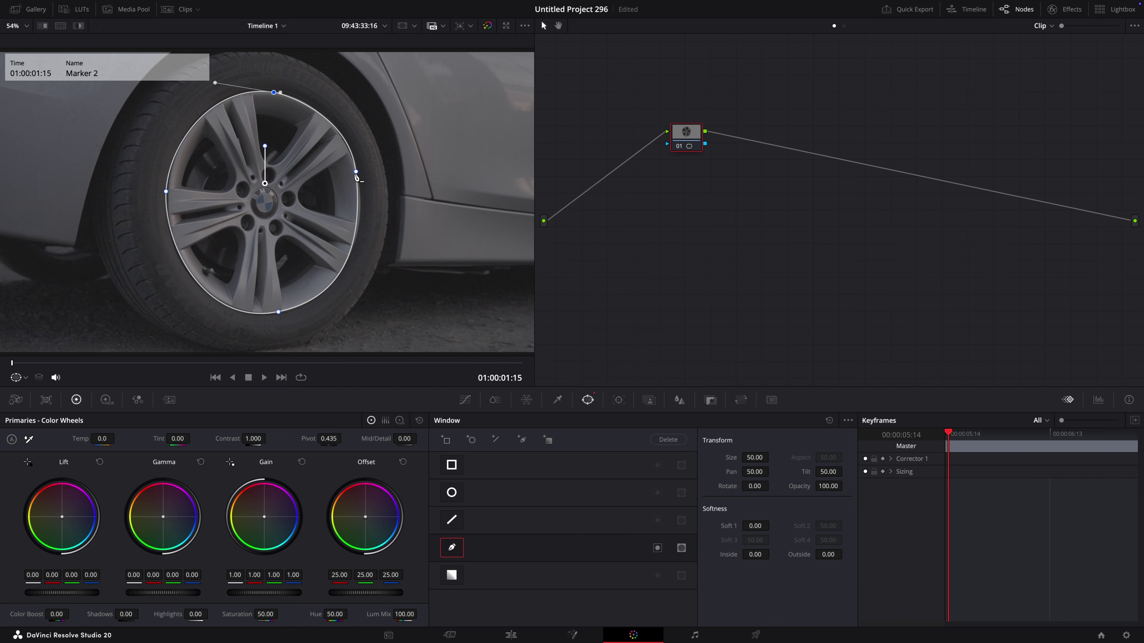
{"action": "left_click_drag", "start_coordinate": [351, 113], "coordinate": [337, 103]}
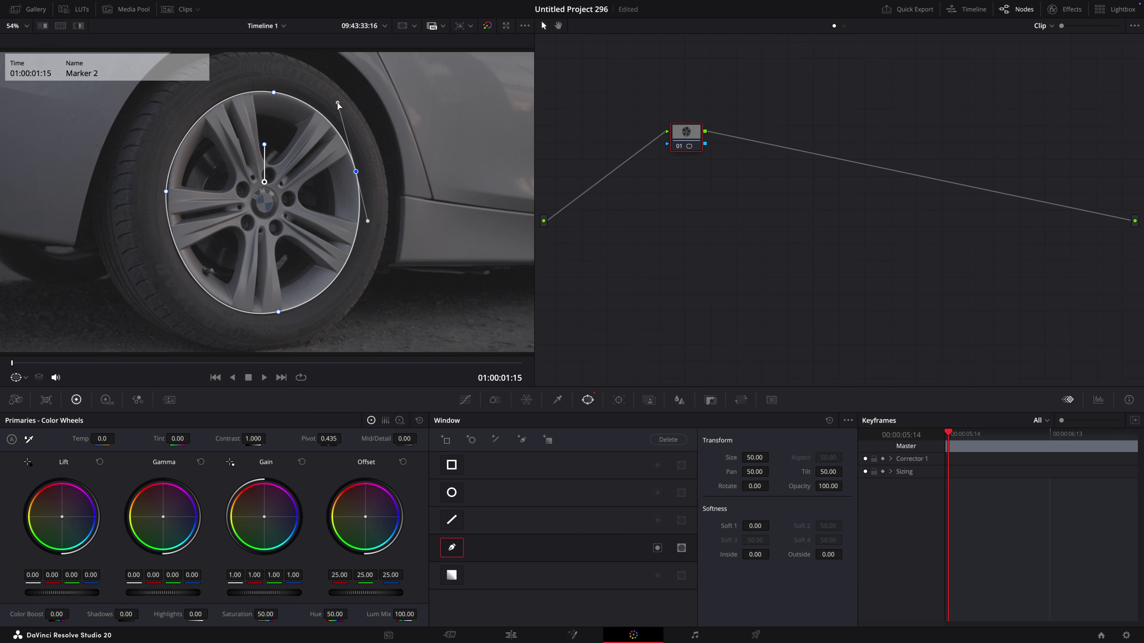
Track the wheel rim window forward and in reverse through the clip
{"action": "left_click", "coordinate": [619, 400]}
{"action": "left_click", "coordinate": [491, 440]}
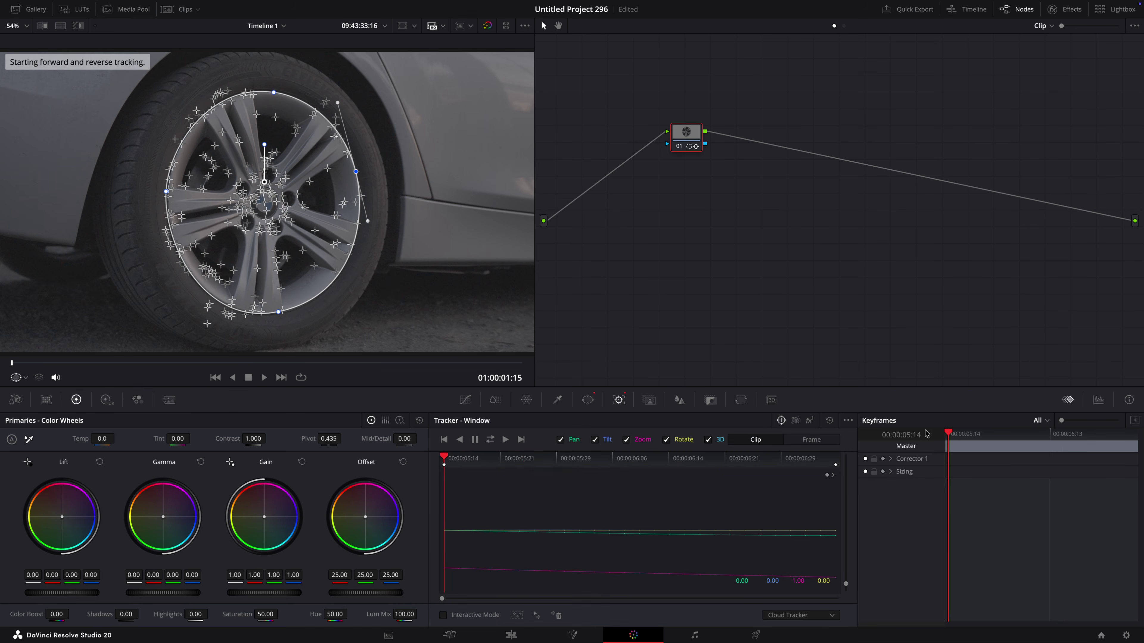
Set the rim window's Soft 1 to 0.72 and add an alpha output to the node graph
{"action": "left_click", "coordinate": [588, 400]}
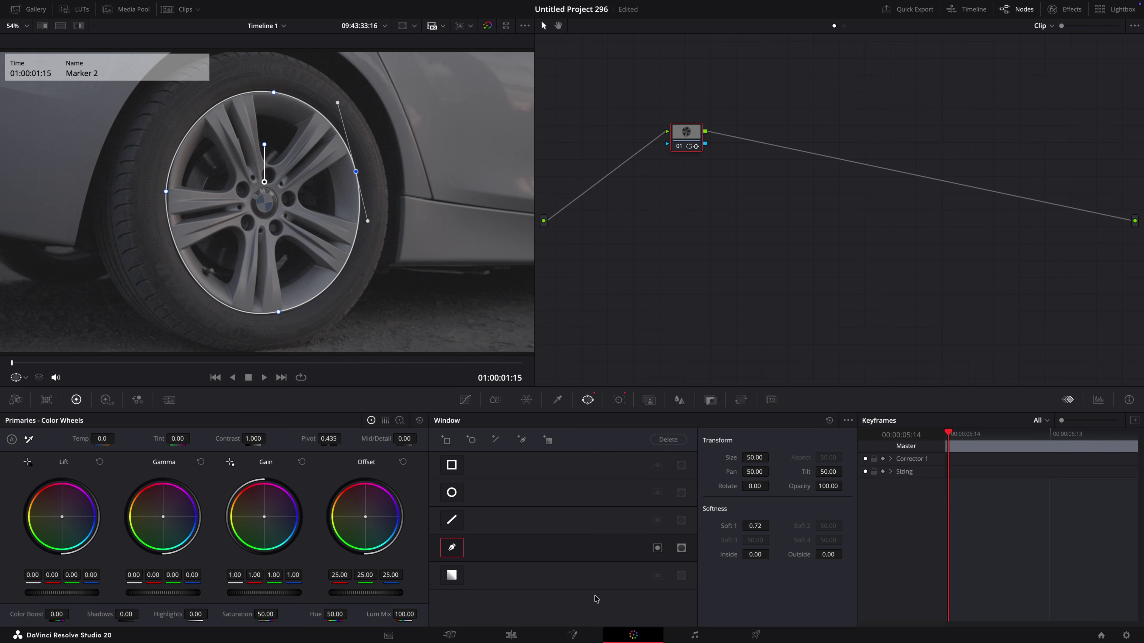
{"action": "right_click", "coordinate": [713, 216]}
{"action": "left_click", "coordinate": [761, 261]}
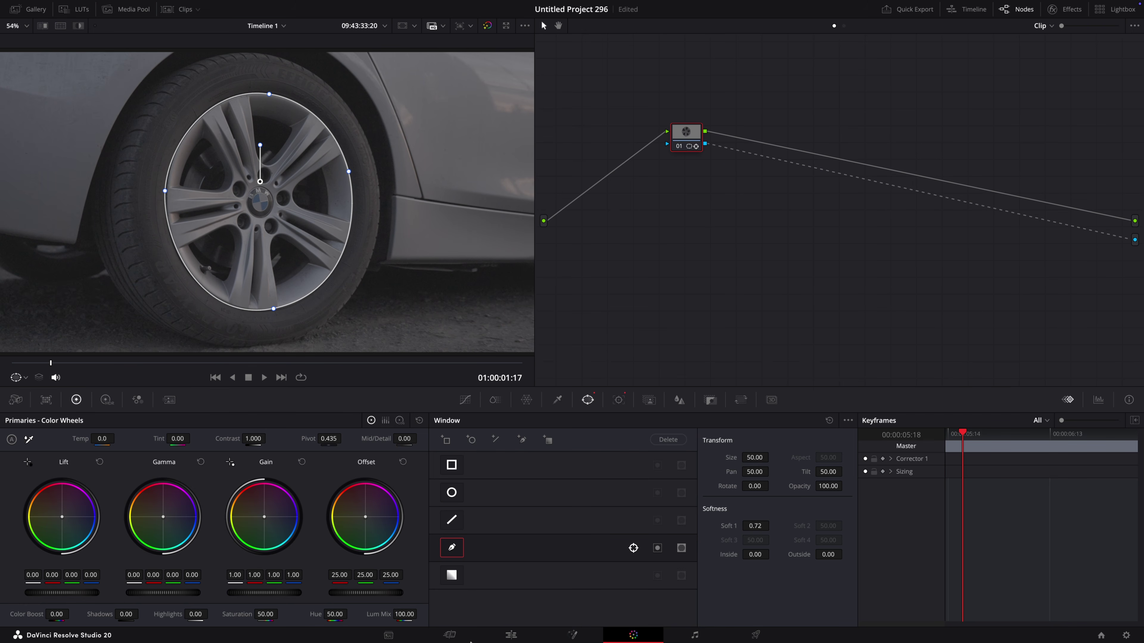
Move the masked wheel clip C3372.MP4 from V2 up to V3 at the same time position
{"action": "left_click", "coordinate": [511, 635]}
{"action": "left_click_drag", "start_coordinate": [579, 522], "coordinate": [578, 501]}
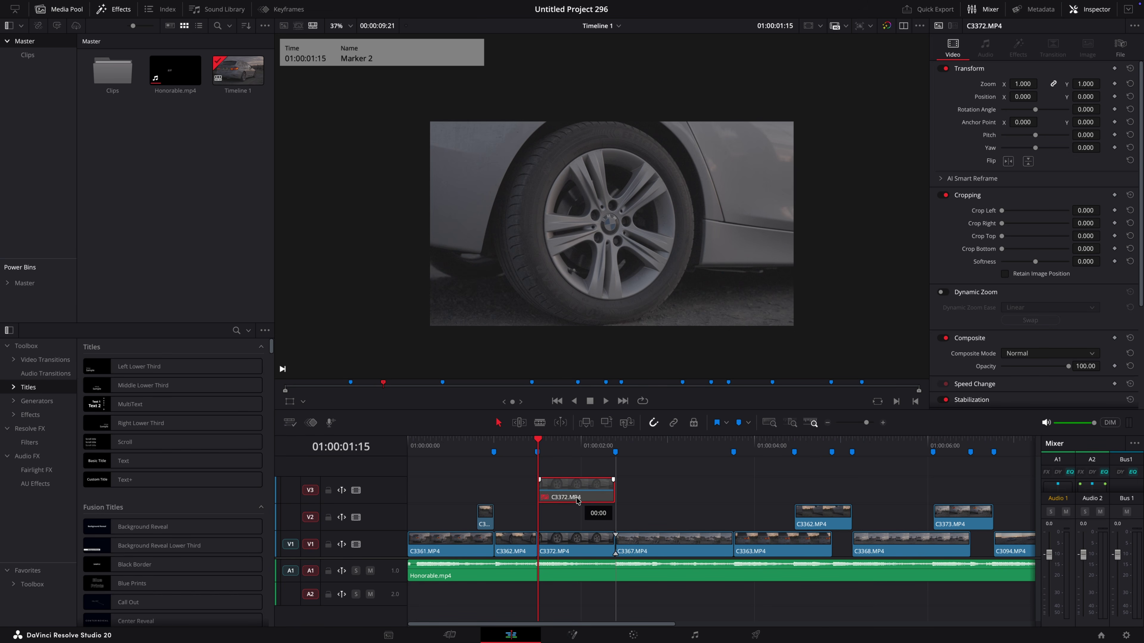
Add a Solid Color generator to V3 and shorten it to a small piece starting at 01:00:02:22
{"action": "left_click", "coordinate": [40, 585]}
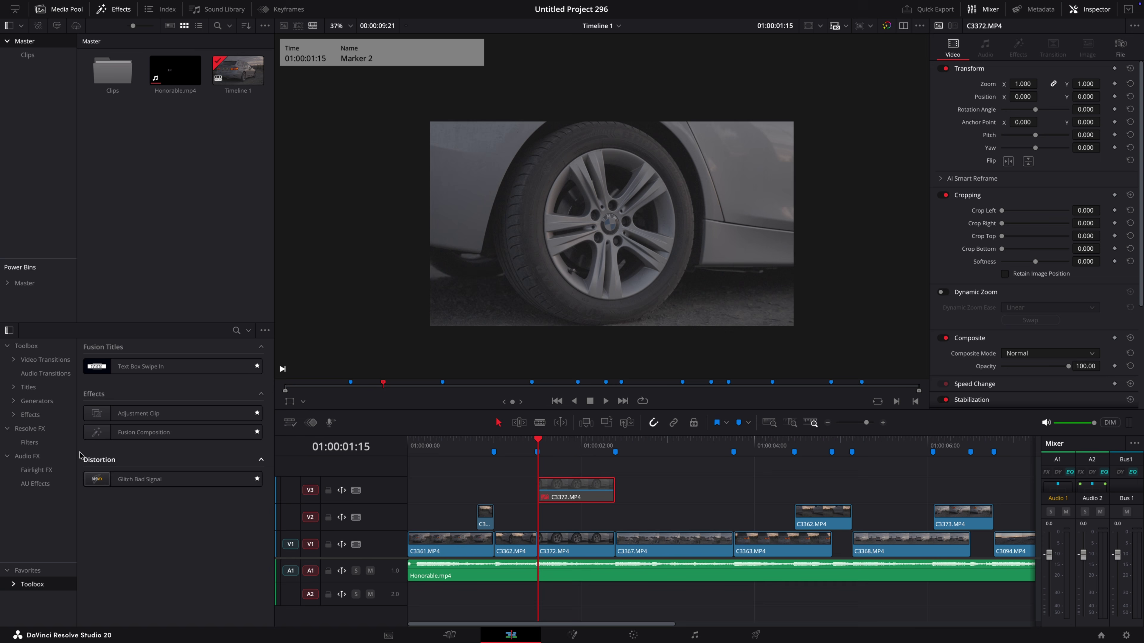
{"action": "left_click", "coordinate": [42, 401]}
{"action": "left_click_drag", "start_coordinate": [145, 541], "coordinate": [865, 489]}
{"action": "left_click_drag", "start_coordinate": [914, 490], "coordinate": [647, 485]}
{"action": "left_click", "coordinate": [647, 438]}
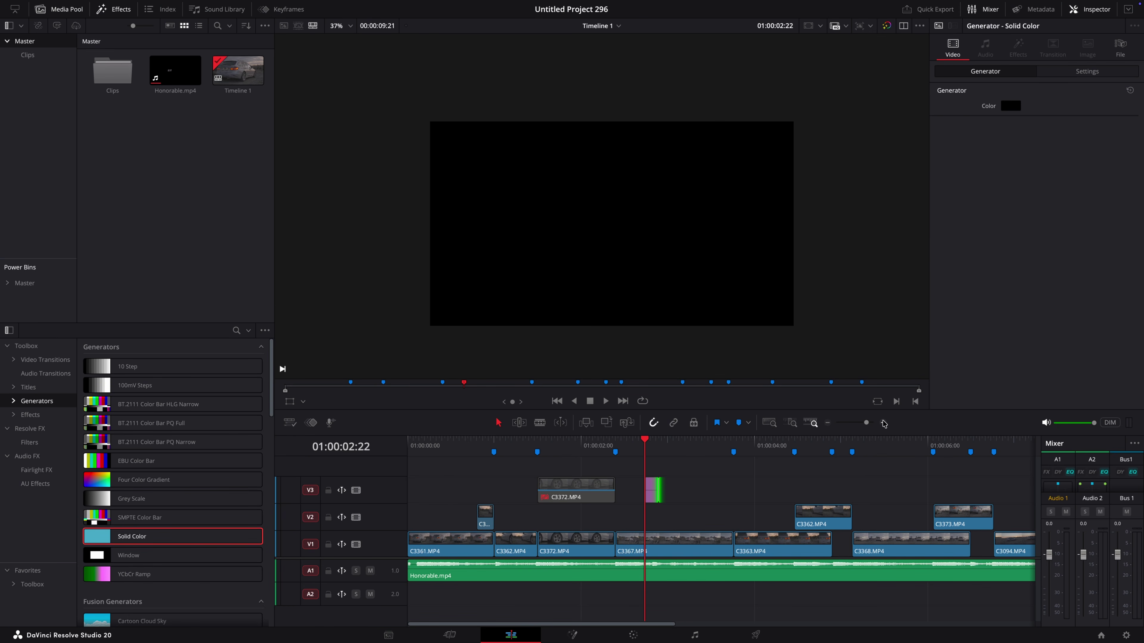
Change the Solid Color generator's colour to white
{"action": "left_click", "coordinate": [884, 424]}
{"action": "left_click", "coordinate": [1011, 106]}
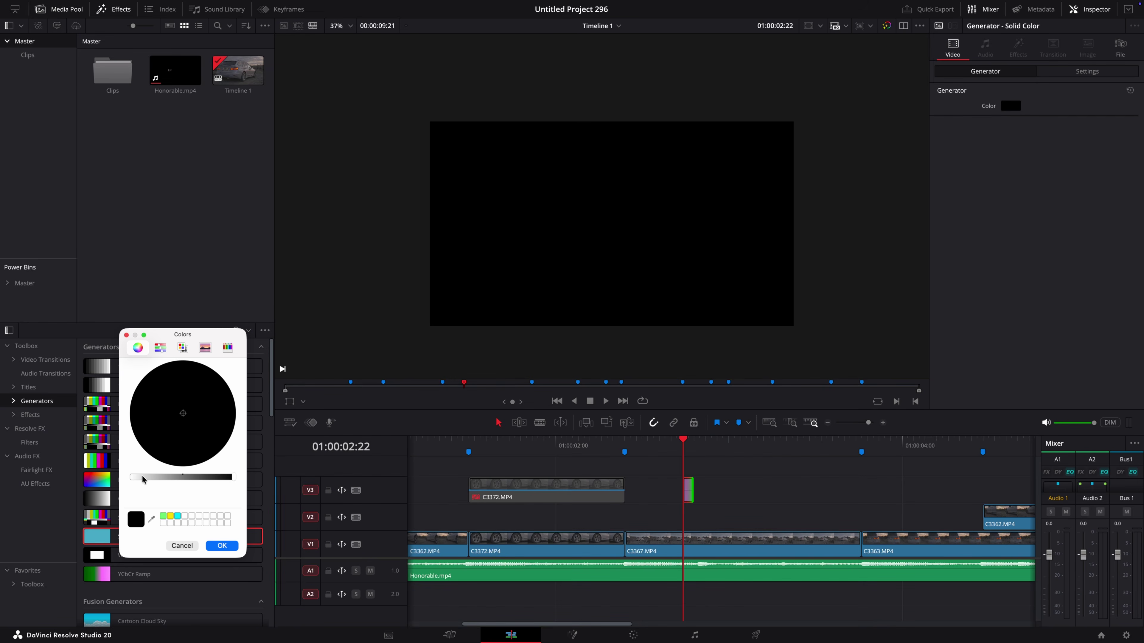
{"action": "left_click_drag", "start_coordinate": [143, 479], "coordinate": [234, 480]}
{"action": "left_click", "coordinate": [225, 544]}
Trim the white solid on V3 to a brief flash and play it back
{"action": "key", "text": "space"}
{"action": "key", "text": "space"}
{"action": "mouse_move", "coordinate": [691, 497]}
{"action": "left_mouse_down"}
{"action": "mouse_move", "coordinate": [707, 496]}
{"action": "mouse_move", "coordinate": [688, 492]}
{"action": "left_mouse_up"}
{"action": "left_click", "coordinate": [677, 445]}
{"action": "key", "text": "space"}
{"action": "key", "text": "space"}
Place nine evenly spaced copies of the white solid on V2 beneath the masked wheel clip, and enable the wheel clip on V3
{"action": "mouse_move", "coordinate": [688, 492]}
{"action": "left_mouse_down"}
{"action": "mouse_move", "coordinate": [485, 517]}
{"action": "mouse_move", "coordinate": [615, 521]}
{"action": "left_mouse_up"}
{"action": "left_click", "coordinate": [608, 522]}
{"action": "left_click", "coordinate": [605, 494]}
{"action": "key", "text": "d"}
{"action": "left_click_drag", "start_coordinate": [591, 447], "coordinate": [521, 447]}
Set all the white solids on V2 to Difference composite mode with 75 opacity, and play the flashes
{"action": "left_click_drag", "start_coordinate": [653, 520], "coordinate": [465, 516]}
{"action": "left_click", "coordinate": [1087, 71]}
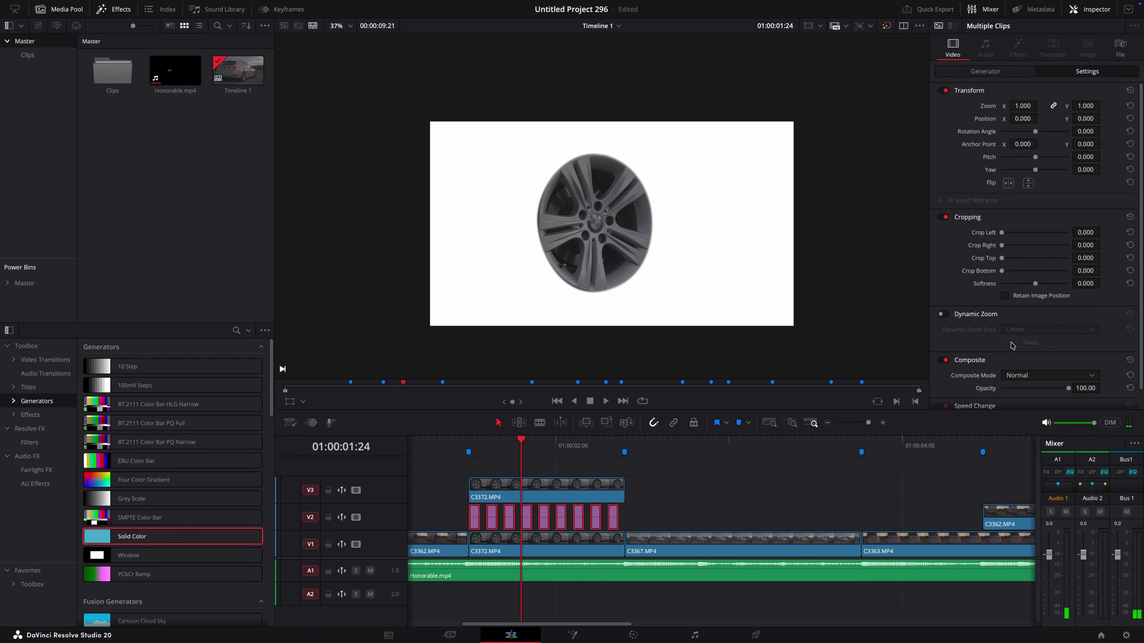
{"action": "left_click", "coordinate": [1049, 375]}
{"action": "left_click", "coordinate": [1032, 419]}
{"action": "left_click_drag", "start_coordinate": [606, 446], "coordinate": [440, 446]}
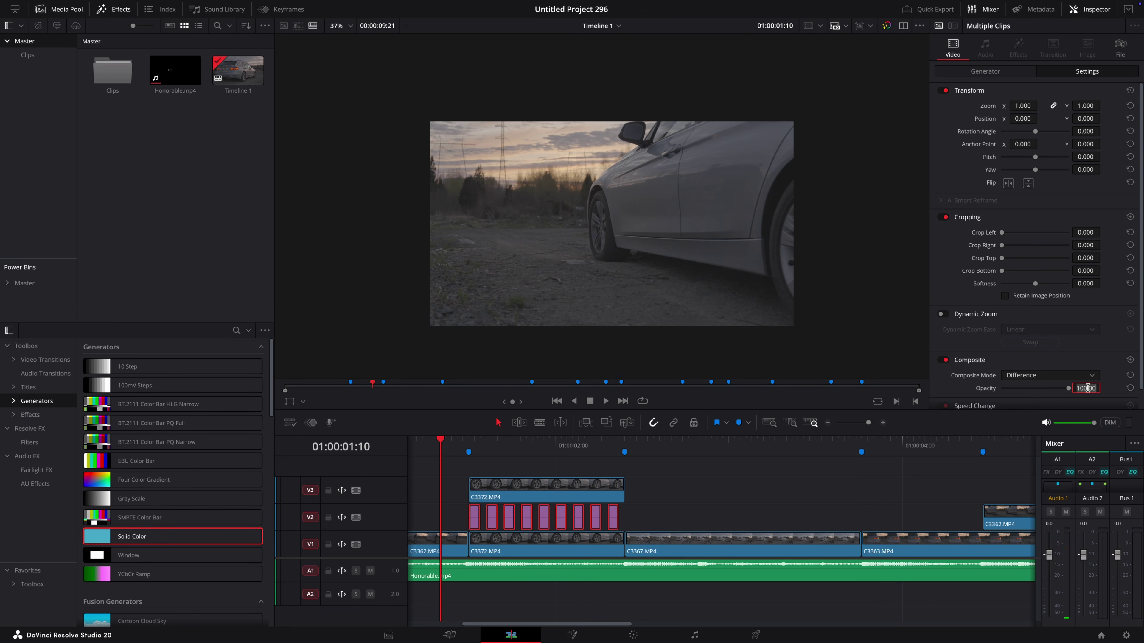
{"action": "key", "text": "Return"}
{"action": "key", "text": "space"}
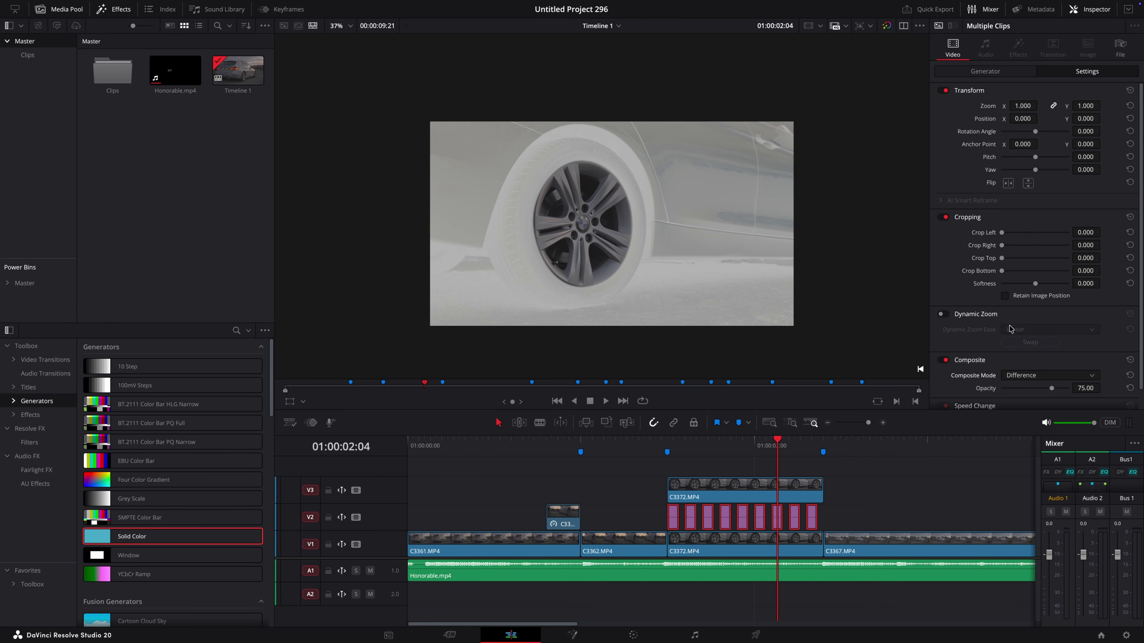
Combine the white solids on V2 into a compound clip and give it a fade-out along its length
{"action": "right_click", "coordinate": [817, 516]}
{"action": "left_click", "coordinate": [856, 388]}
{"action": "left_click", "coordinate": [642, 351]}
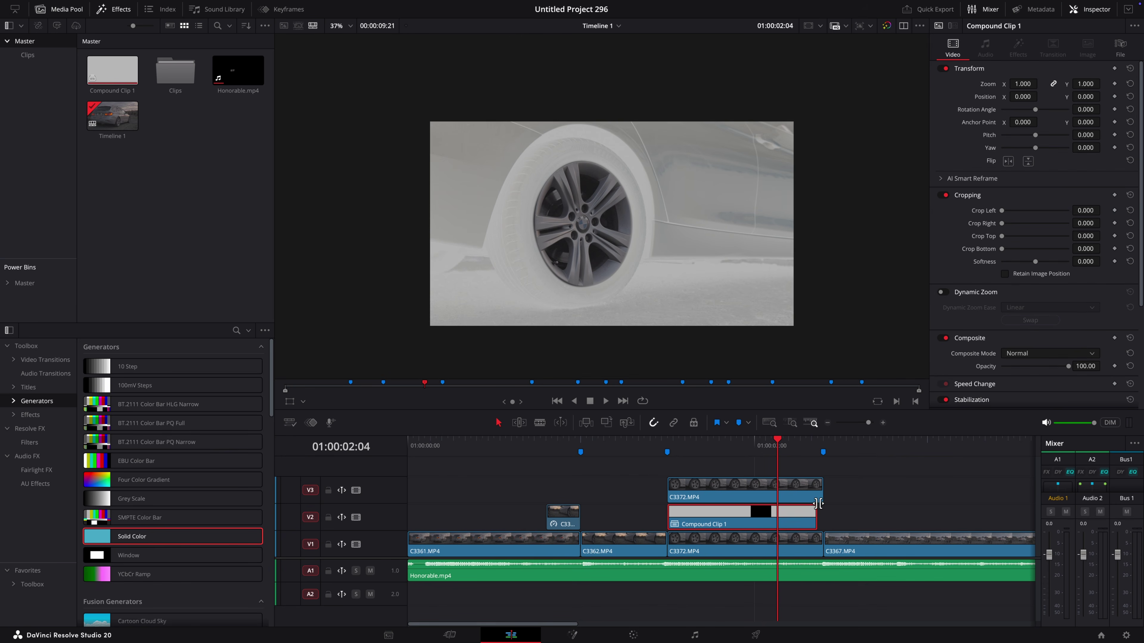
{"action": "mouse_move", "coordinate": [678, 451]}
{"action": "left_mouse_down"}
{"action": "mouse_move", "coordinate": [835, 451]}
{"action": "mouse_move", "coordinate": [483, 451]}
{"action": "mouse_move", "coordinate": [825, 452]}
{"action": "left_mouse_up"}
Duplicate C3367.MP4 onto V2 at Marker 3 and turn the copy into a freeze frame through its clip speed
{"action": "left_click_drag", "start_coordinate": [857, 538], "coordinate": [858, 523]}
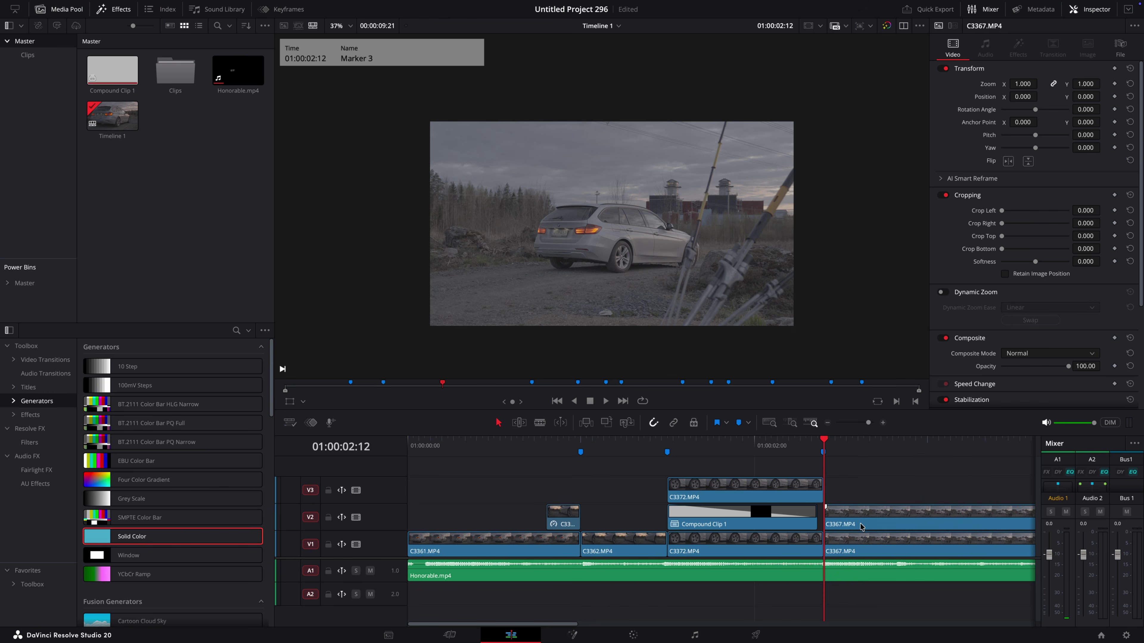
{"action": "right_click", "coordinate": [860, 522]}
{"action": "left_click", "coordinate": [928, 348]}
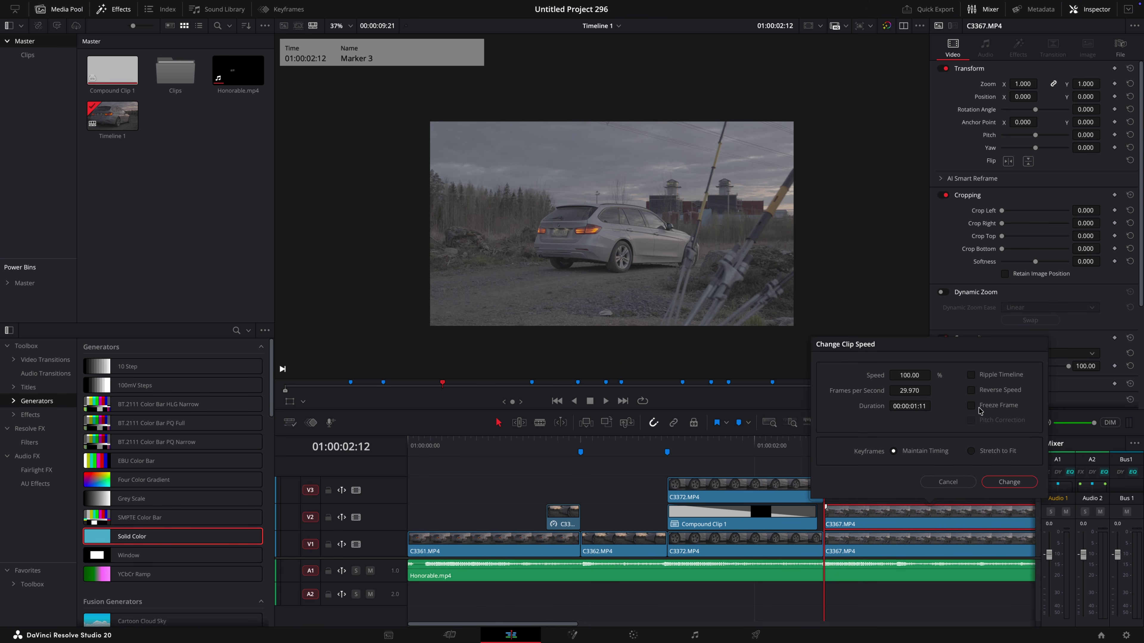
{"action": "left_click", "coordinate": [1008, 482]}
Move the frozen C3367.MP4 clip to V4 starting at 01:00:02:02, split it at Marker 3 and delete the part beyond
{"action": "scroll", "coordinate": [871, 513], "scroll_direction": "right", "scroll_amount": 5}
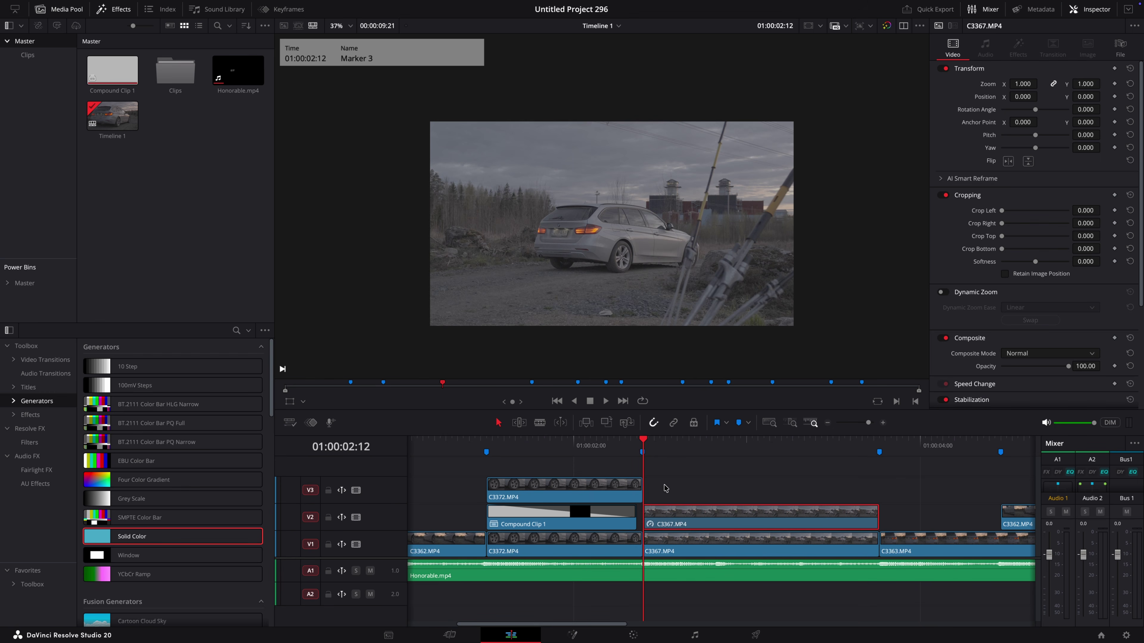
{"action": "mouse_move", "coordinate": [669, 514]}
{"action": "left_mouse_down"}
{"action": "mouse_move", "coordinate": [610, 460]}
{"action": "mouse_move", "coordinate": [644, 440]}
{"action": "left_mouse_up"}
{"action": "left_click", "coordinate": [587, 446]}
{"action": "left_click", "coordinate": [705, 471]}
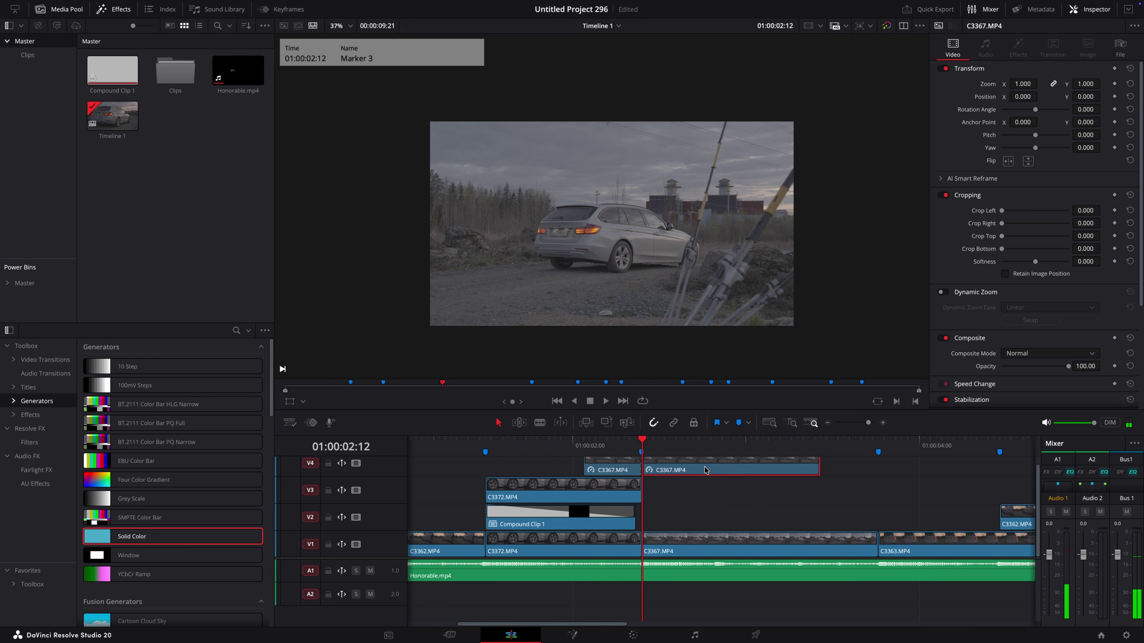
{"action": "key", "text": "BackSpace"}
Mask the frozen frame with a rectangular window (Size 49.14, Pan 39.48, Tilt 51.78, Soft 1 1.65, Soft 3 1.53) and add an alpha output
{"action": "left_click", "coordinate": [586, 445]}
{"action": "left_click", "coordinate": [649, 636]}
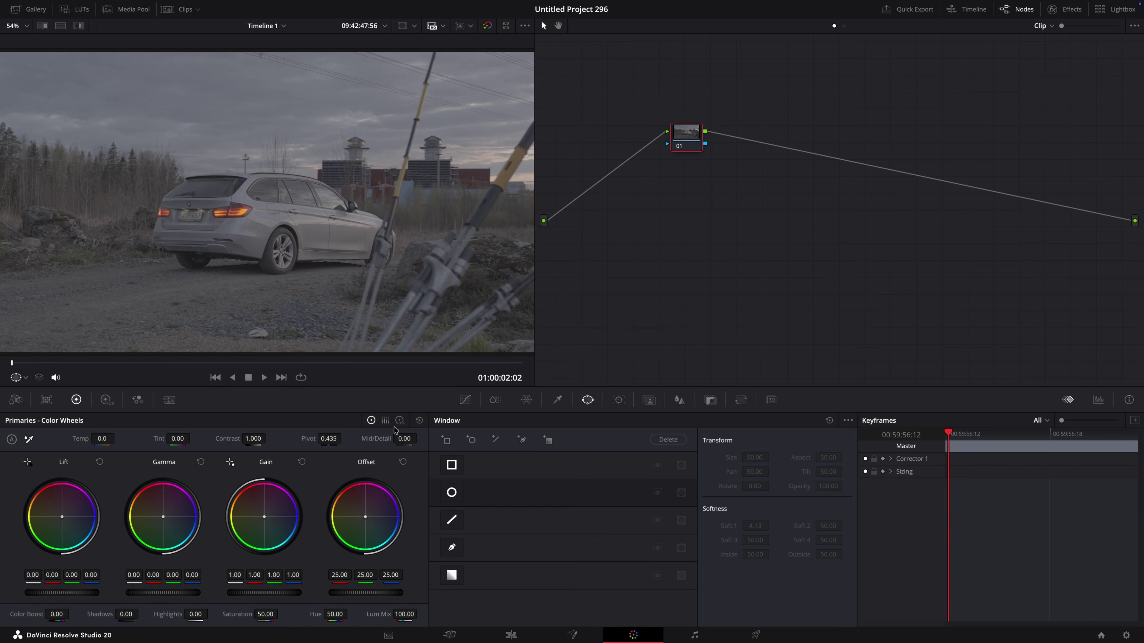
{"action": "left_click", "coordinate": [452, 465]}
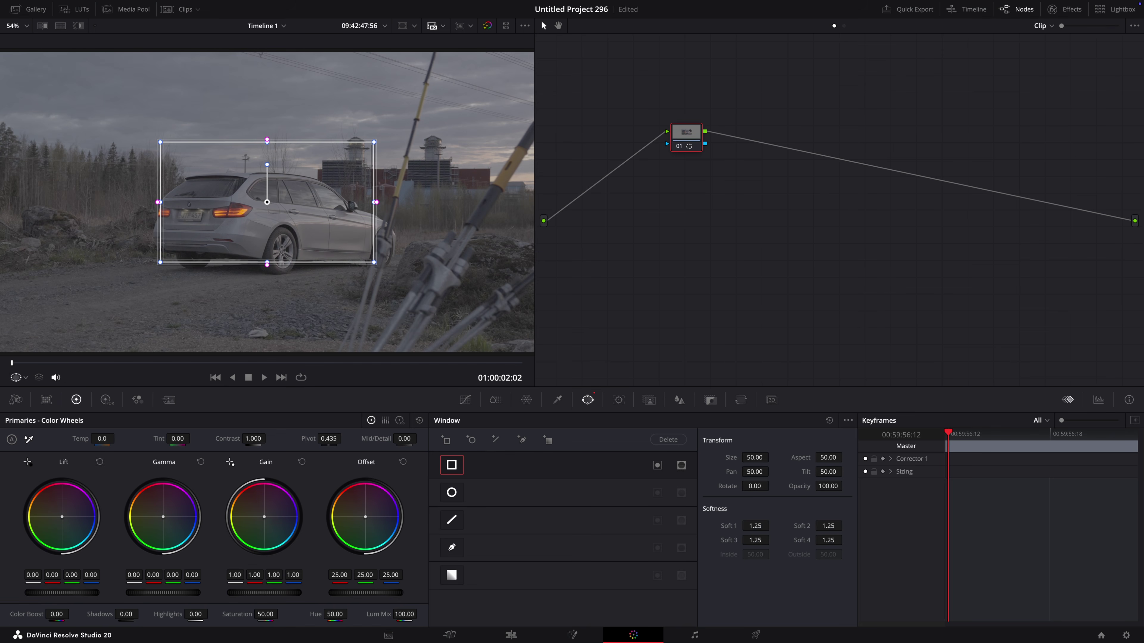
{"action": "left_click_drag", "start_coordinate": [764, 458], "coordinate": [758, 474]}
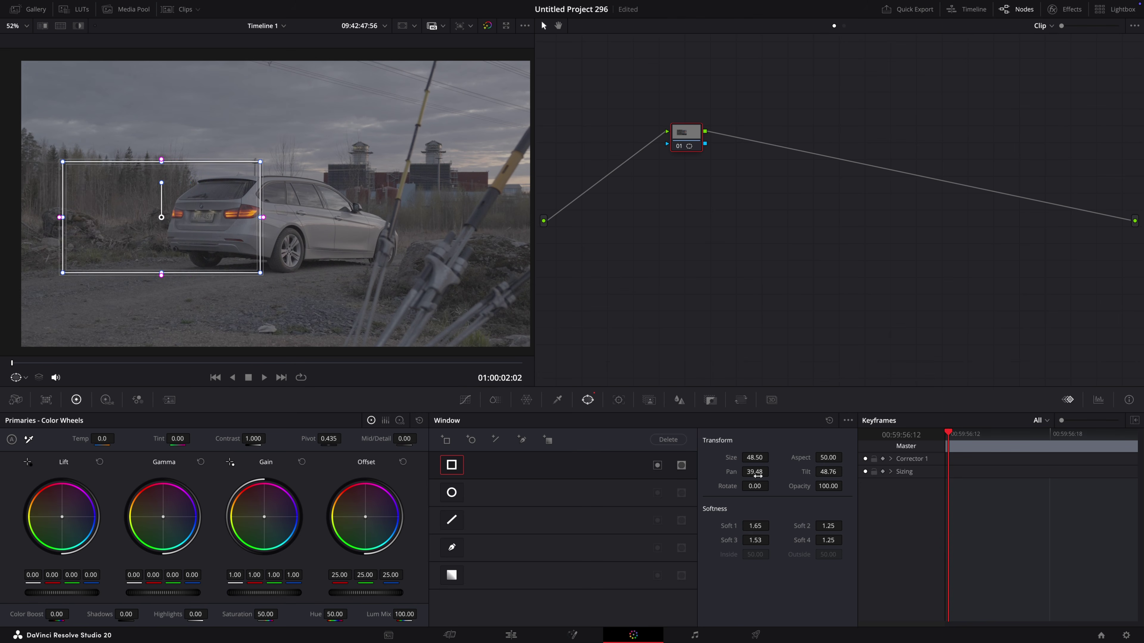
{"action": "left_click_drag", "start_coordinate": [829, 472], "coordinate": [832, 473]}
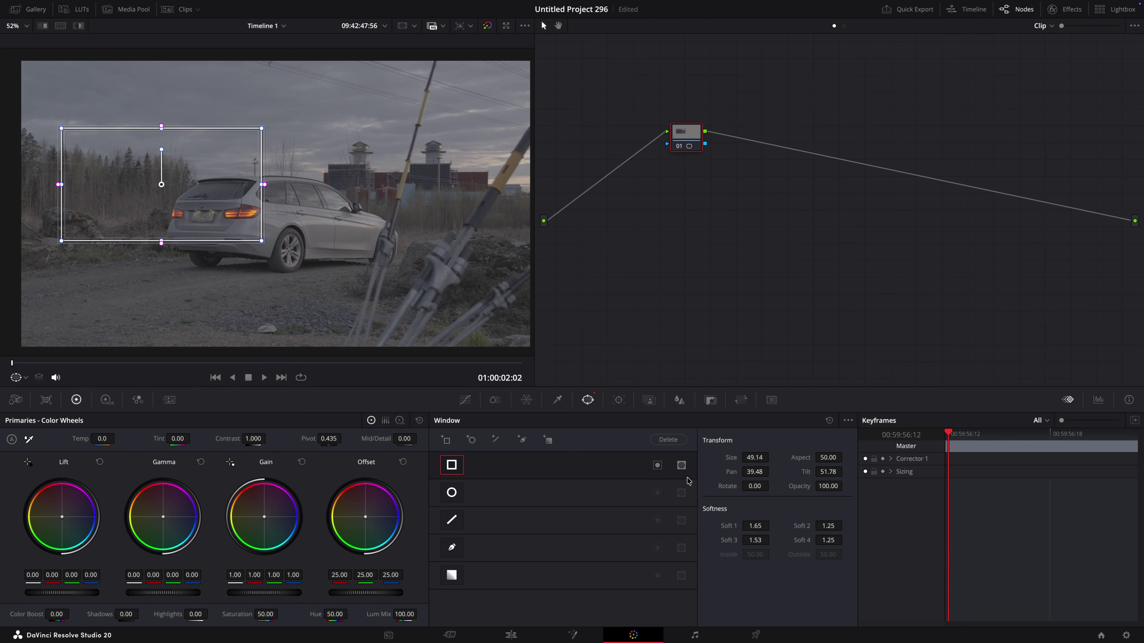
{"action": "right_click", "coordinate": [773, 192]}
{"action": "left_click", "coordinate": [811, 240]}
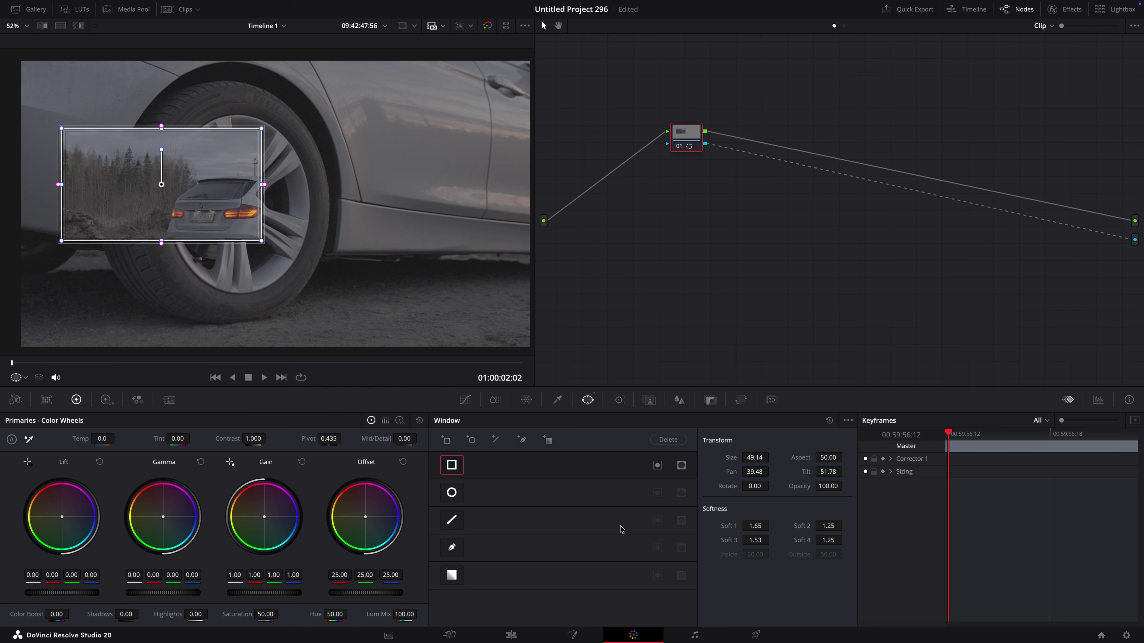
Add a second rectangular window to the frozen frame and move it to Pan 62.81, Tilt 45.59
{"action": "left_click", "coordinate": [446, 440]}
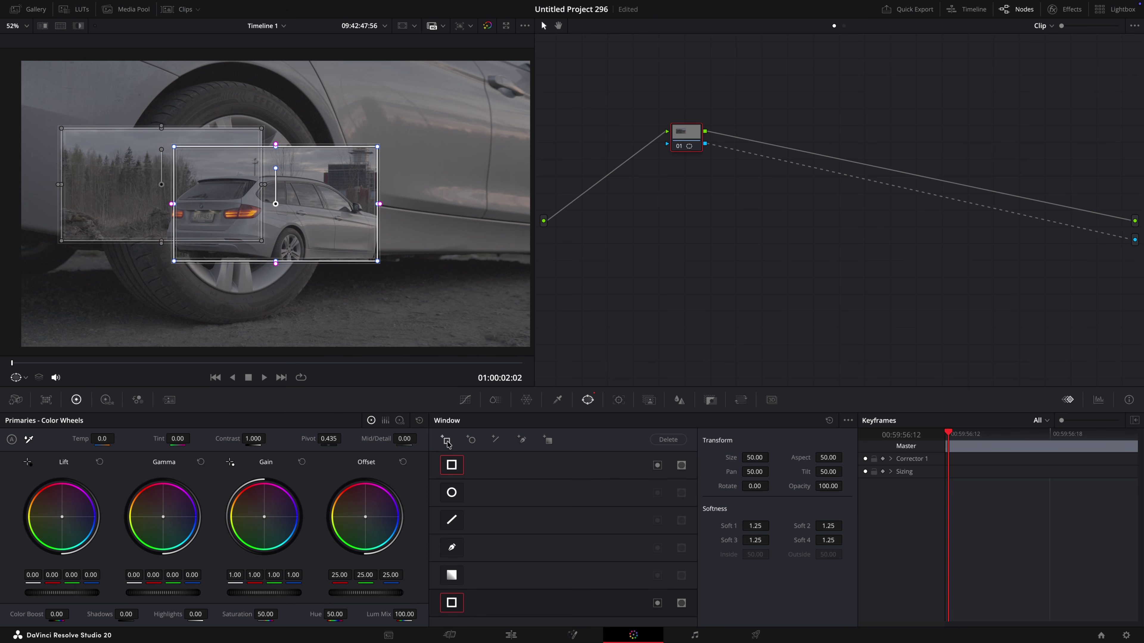
{"action": "left_click_drag", "start_coordinate": [275, 203], "coordinate": [414, 251]}
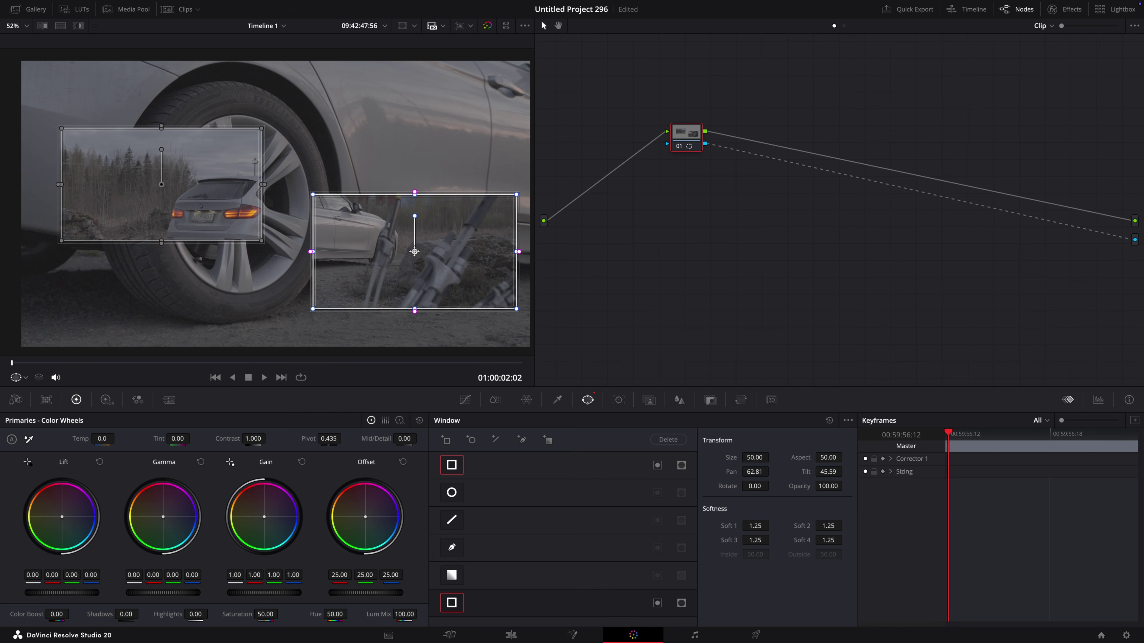
{"action": "left_click", "coordinate": [511, 635]}
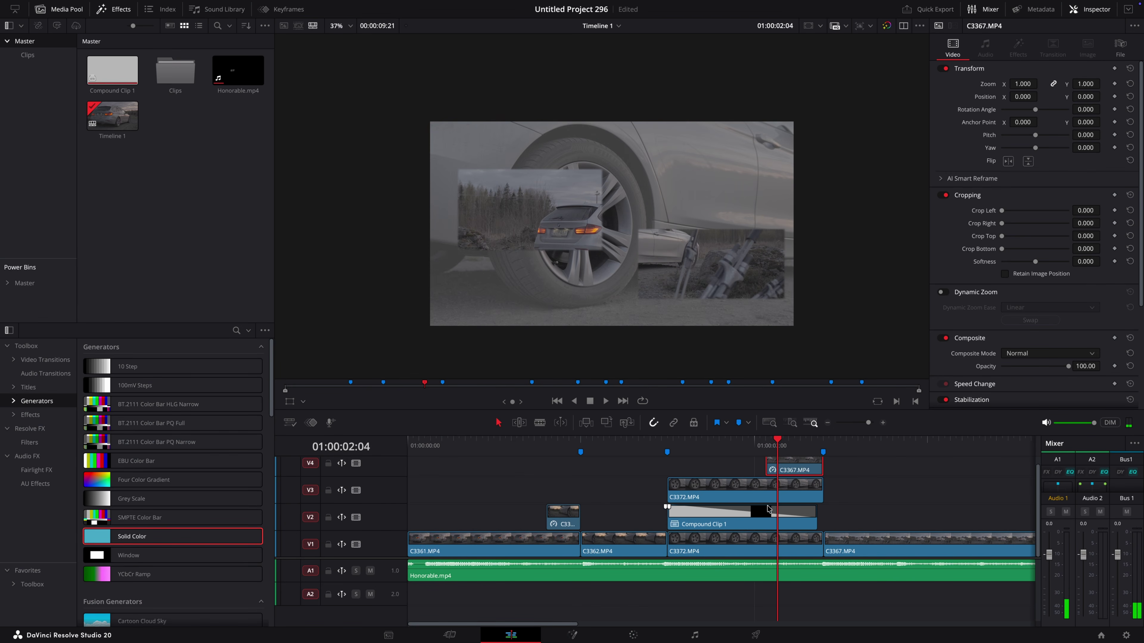
Convert the masked freeze frame of C3367.MP4 on V4 into a compound clip
{"action": "right_click", "coordinate": [765, 529]}
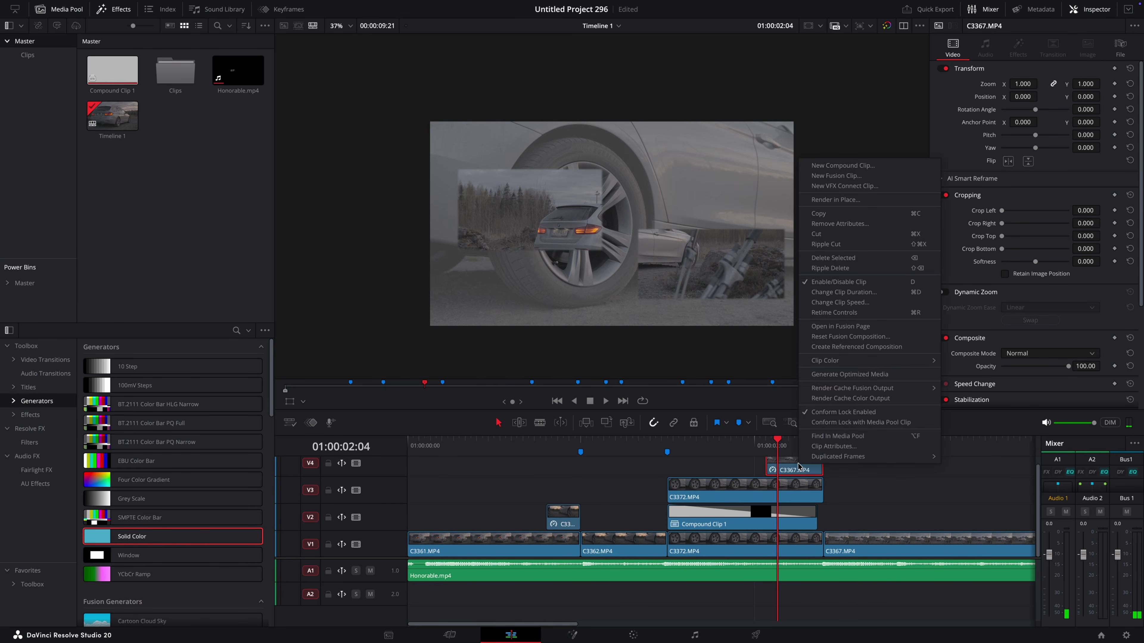
{"action": "left_click", "coordinate": [865, 163]}
{"action": "left_click", "coordinate": [642, 351]}
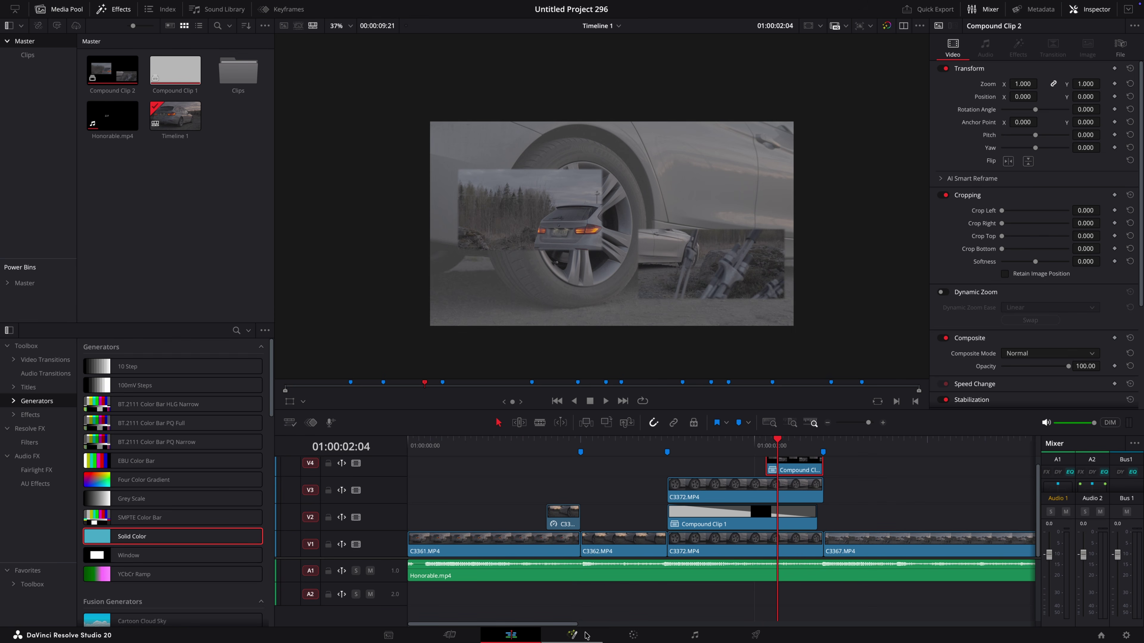
Add a Drop Shadow between MediaIn1 and MediaOut1 in the compound clip's Fusion composition and fine-tune its strength
{"action": "key", "text": "shift+5"}
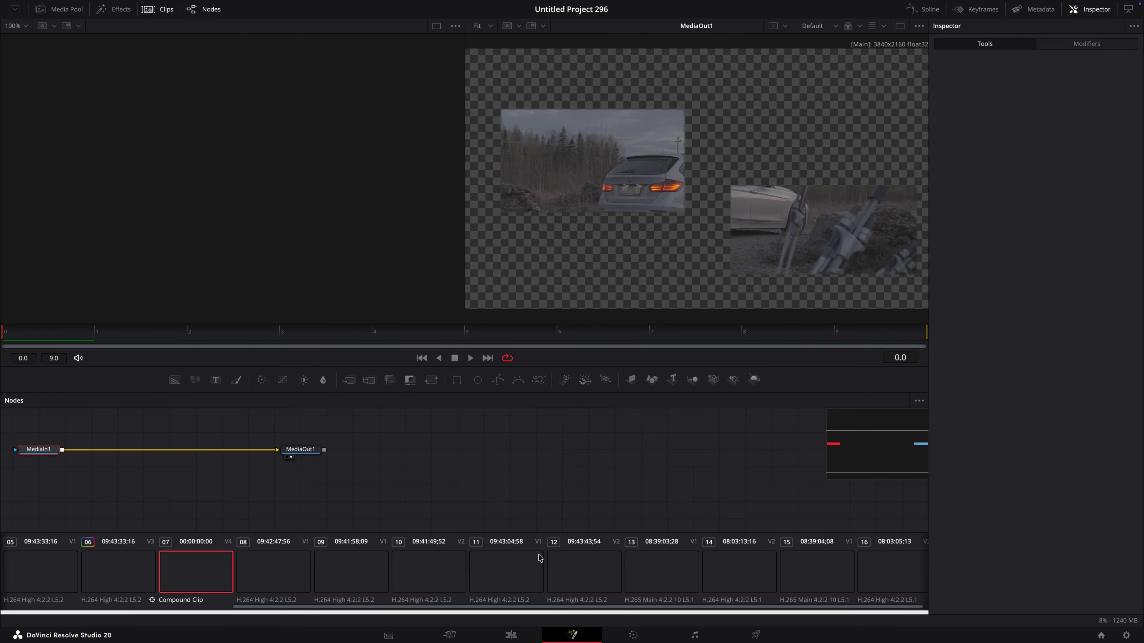
{"action": "key", "text": "shift+space"}
{"action": "type", "text": "drop sjha"}
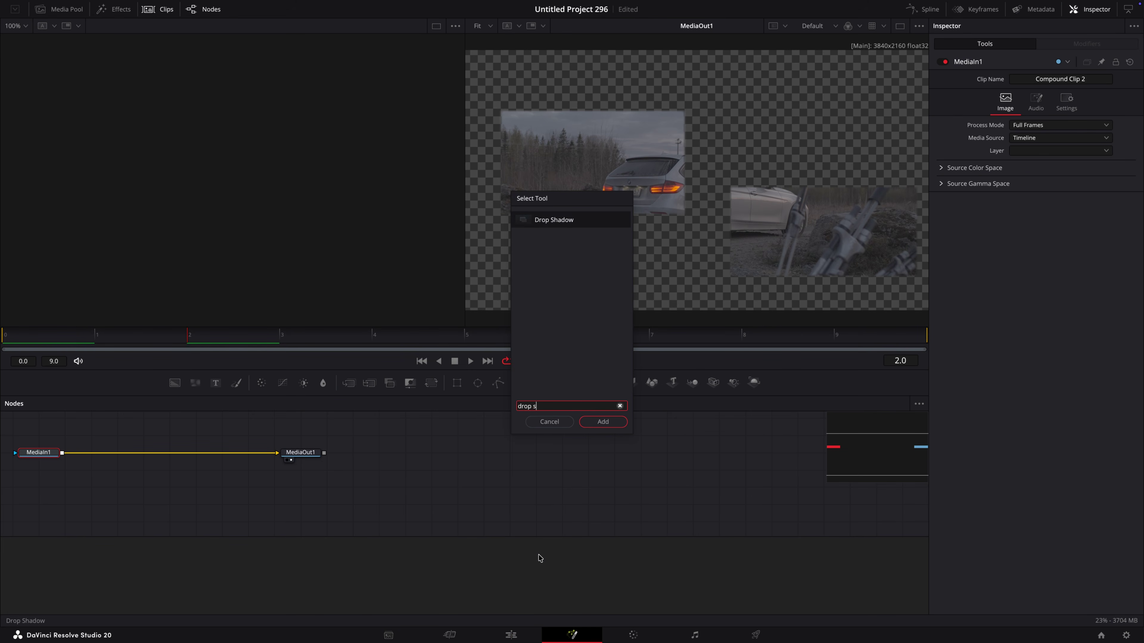
{"action": "key", "text": "BackSpace"}
{"action": "key", "text": "Return"}
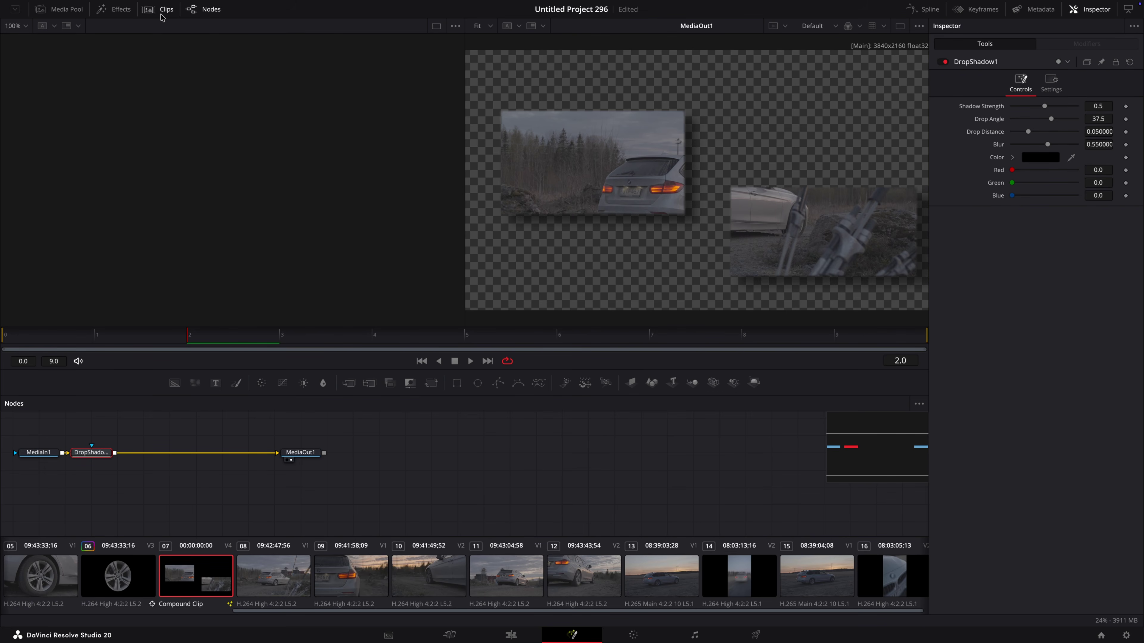
{"action": "left_click", "coordinate": [162, 17]}
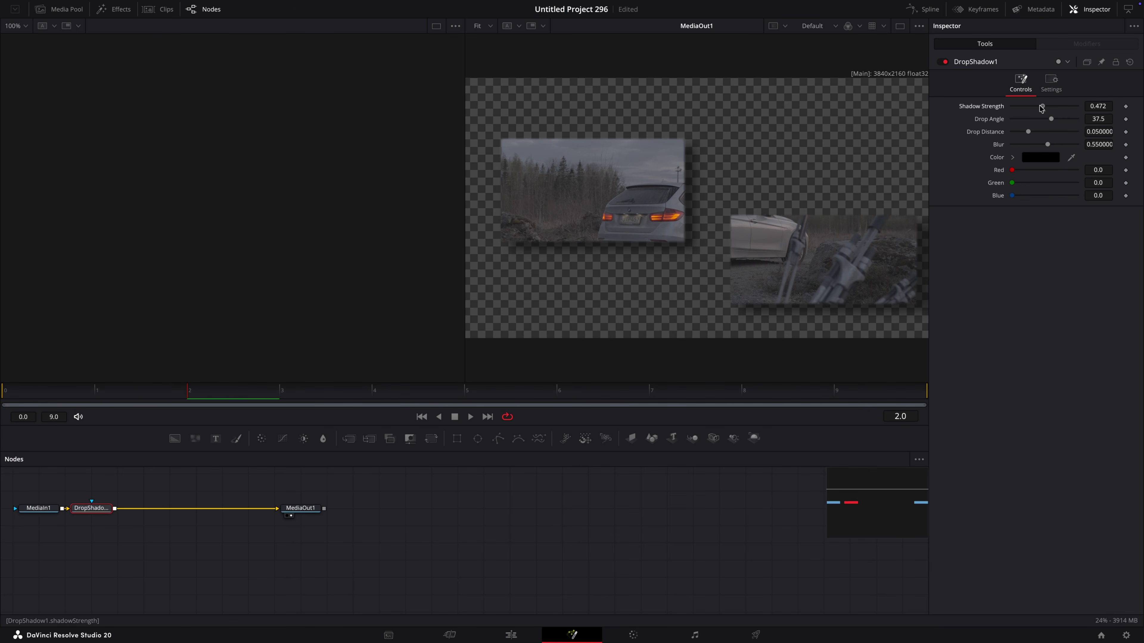
{"action": "left_click_drag", "start_coordinate": [1040, 105], "coordinate": [1047, 120]}
{"action": "left_click", "coordinate": [511, 636]}
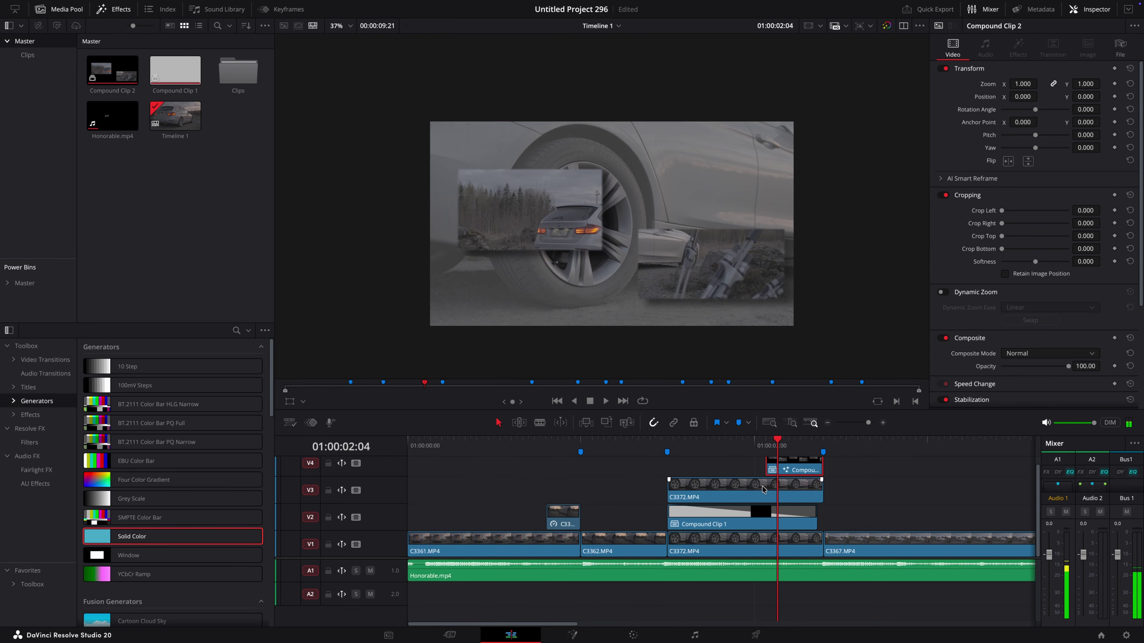
Keyframe the compound clip's gain from 2.58 on its first frame to 1.00 at frame 00:00:00:09
{"action": "left_click", "coordinate": [769, 454]}
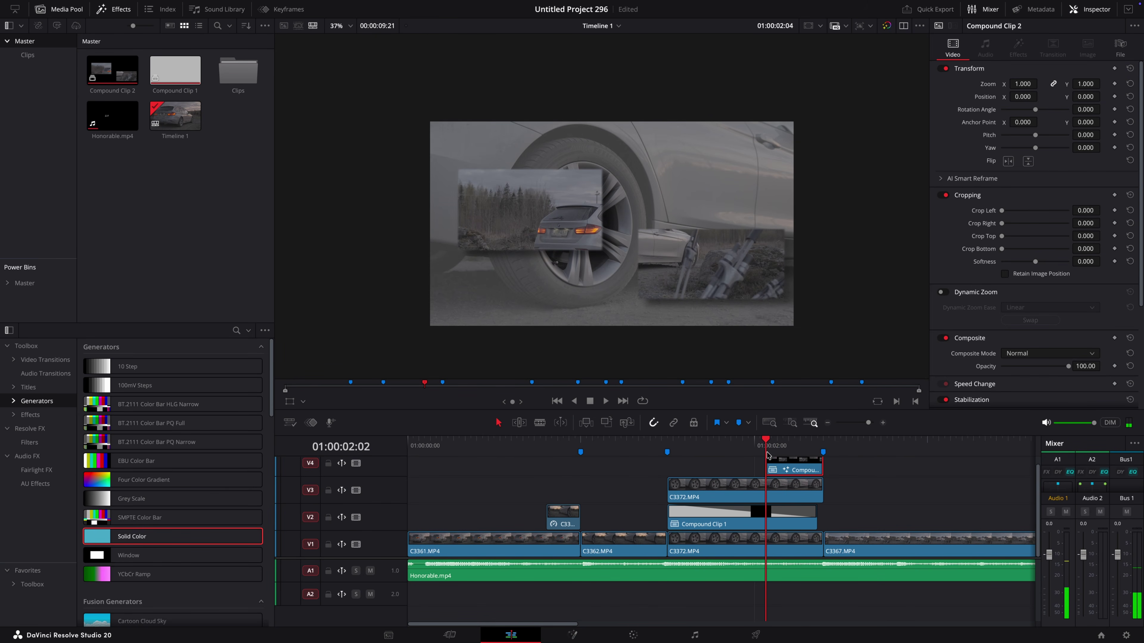
{"action": "left_click", "coordinate": [632, 636]}
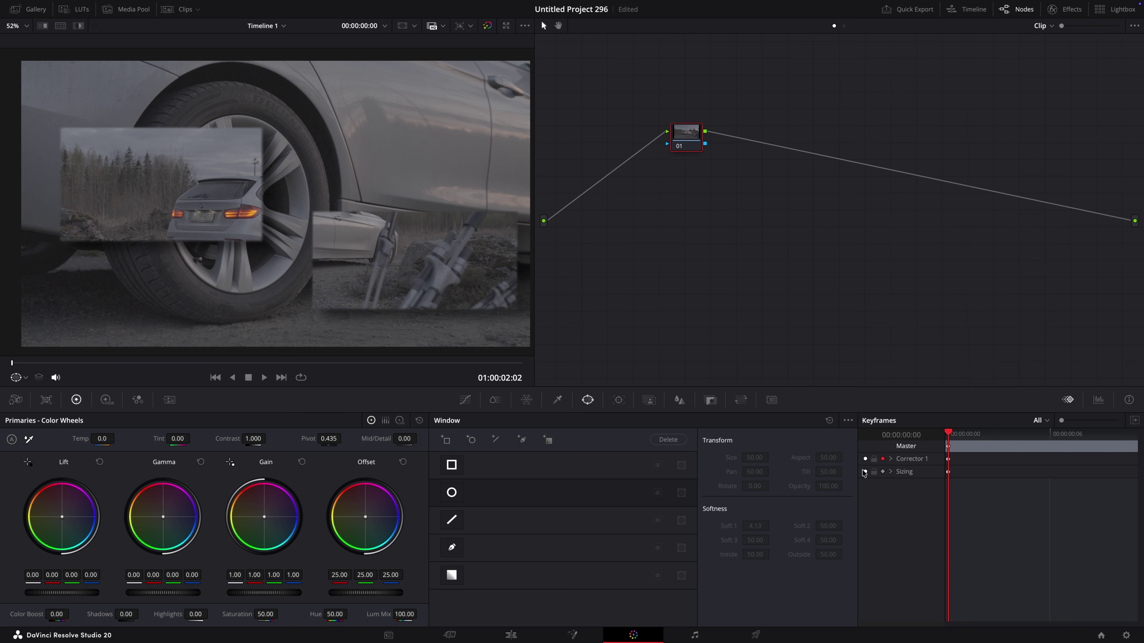
{"action": "left_click_drag", "start_coordinate": [265, 593], "coordinate": [324, 593]}
{"action": "left_click_drag", "start_coordinate": [960, 437], "coordinate": [1119, 435]}
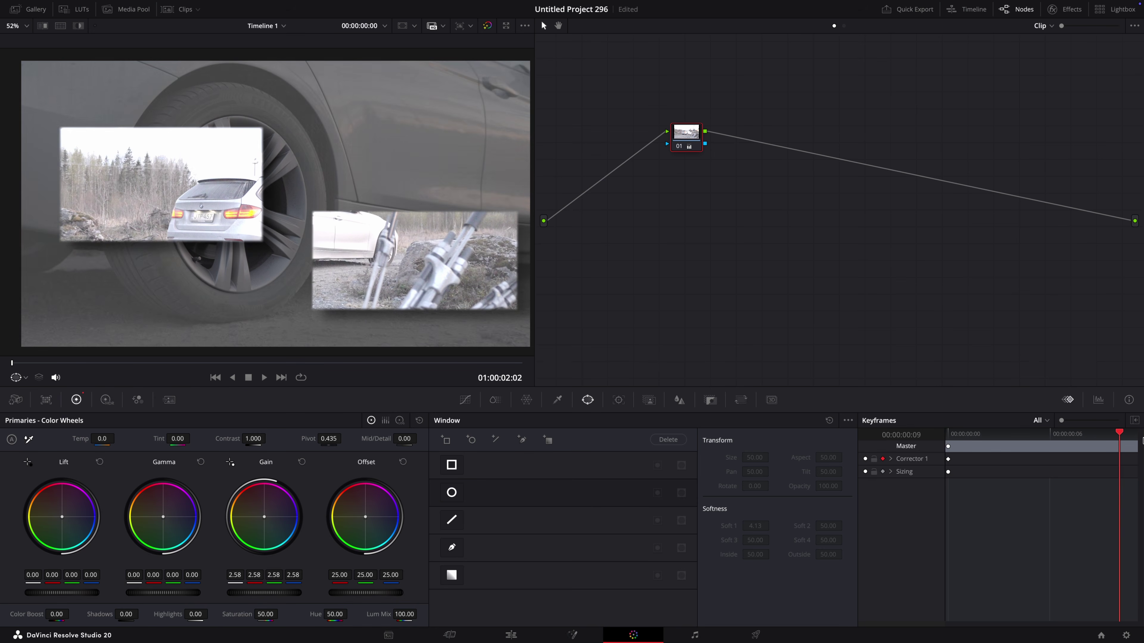
{"action": "double_click", "coordinate": [265, 593]}
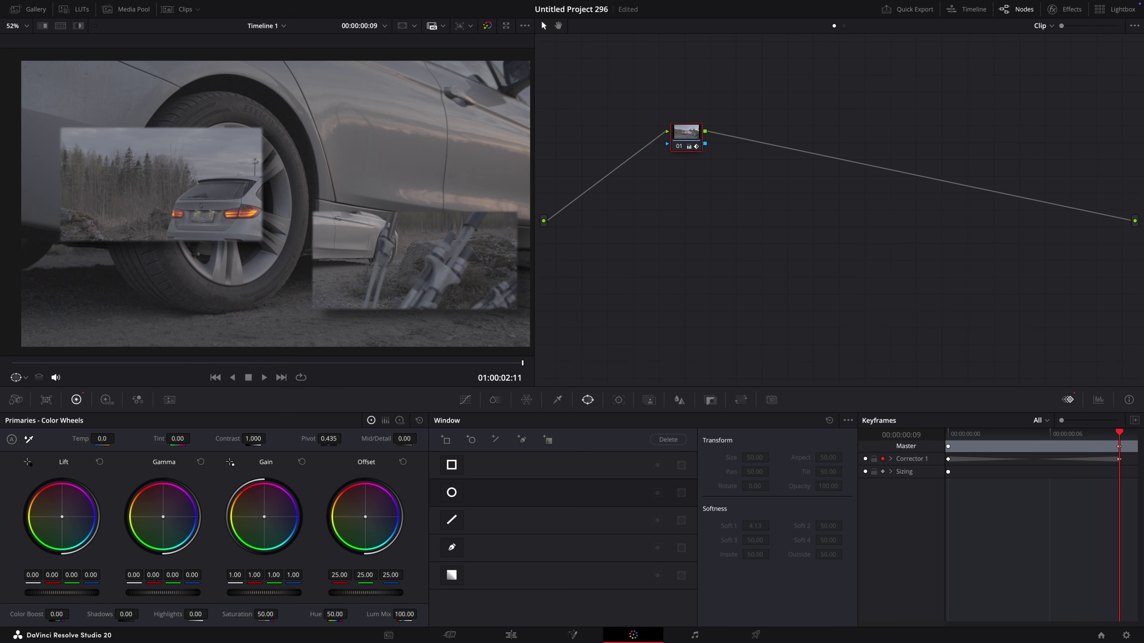
Play the edit timeline from the beginning to review the effects against the music
{"action": "left_click", "coordinate": [512, 635]}
{"action": "key", "text": "Home"}
{"action": "key", "text": "space"}
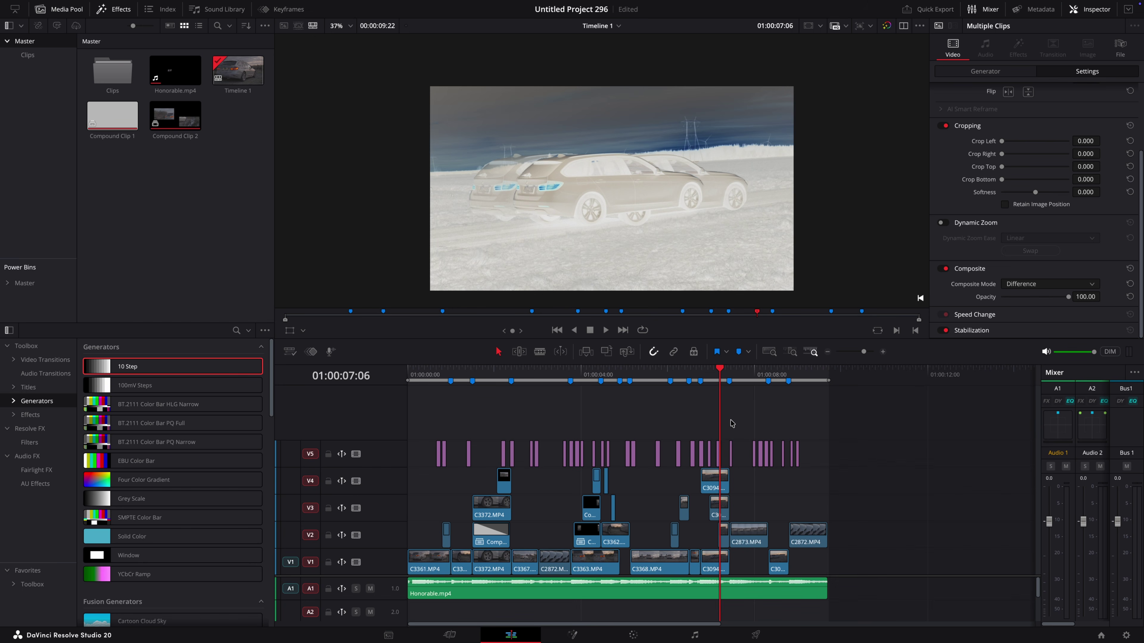
{"action": "key", "text": "Home"}
{"action": "key", "text": "space"}
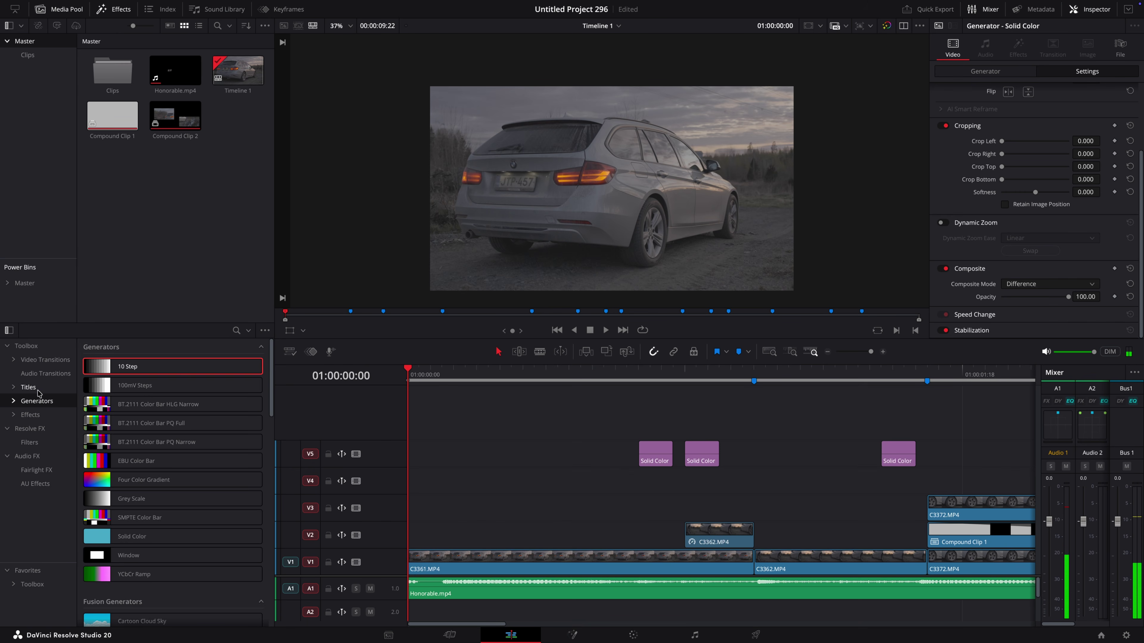
Add a Text+ title on V2 above C3361.MP4, running from the timeline start to the frozen C3362.MP4 clip
{"action": "left_click", "coordinate": [28, 387]}
{"action": "left_click_drag", "start_coordinate": [153, 479], "coordinate": [683, 539]}
{"action": "left_click", "coordinate": [650, 537]}
{"action": "key", "text": "space"}
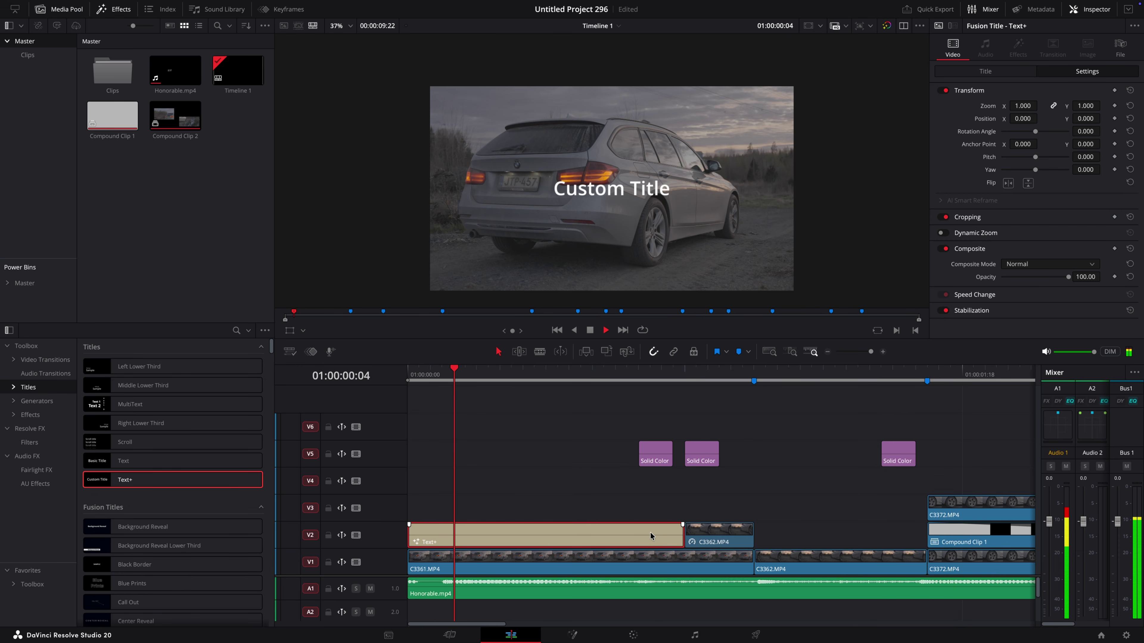
{"action": "key", "text": "space"}
Set the title text to HONORABLE in Open Sans ExtraBold and enlarge it to a zoom of 2.260
{"action": "left_click", "coordinate": [986, 71]}
{"action": "left_click_drag", "start_coordinate": [1011, 140], "coordinate": [719, 115]}
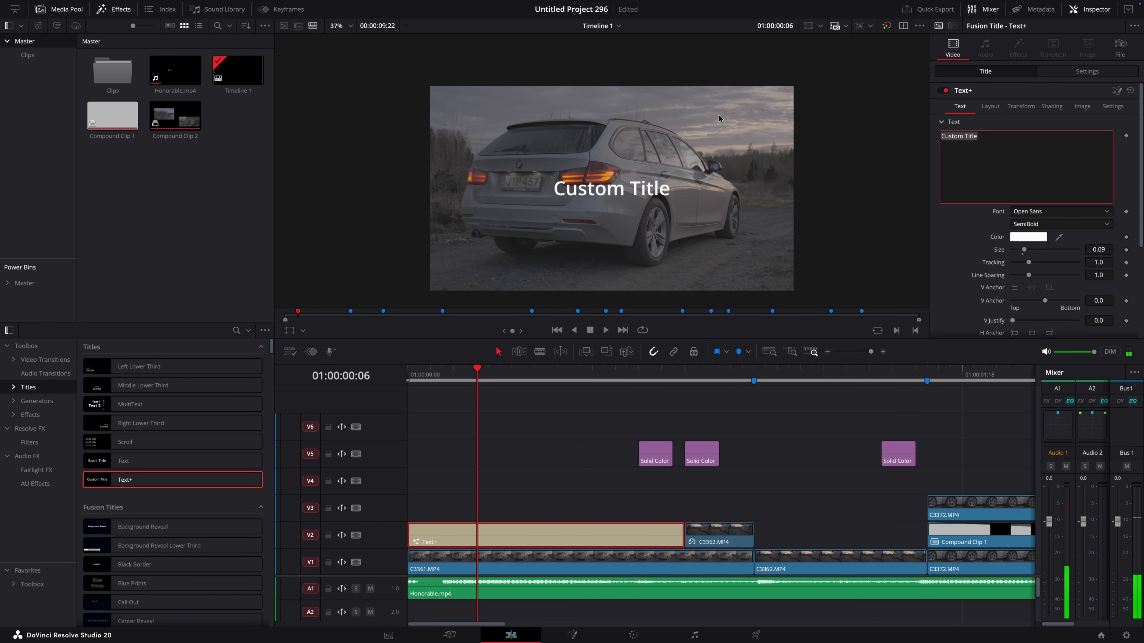
{"action": "type", "text": "HONORABEL"}
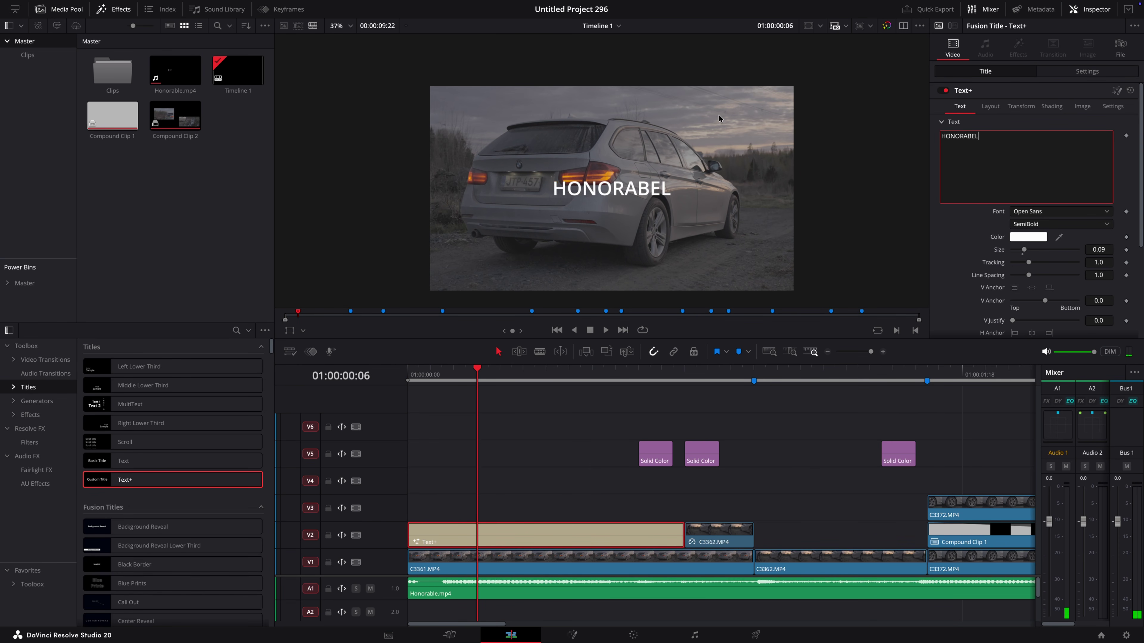
{"action": "key", "text": "BackSpace"}
{"action": "key", "text": "BackSpace"}
{"action": "type", "text": "LE"}
{"action": "left_click", "coordinate": [1032, 225]}
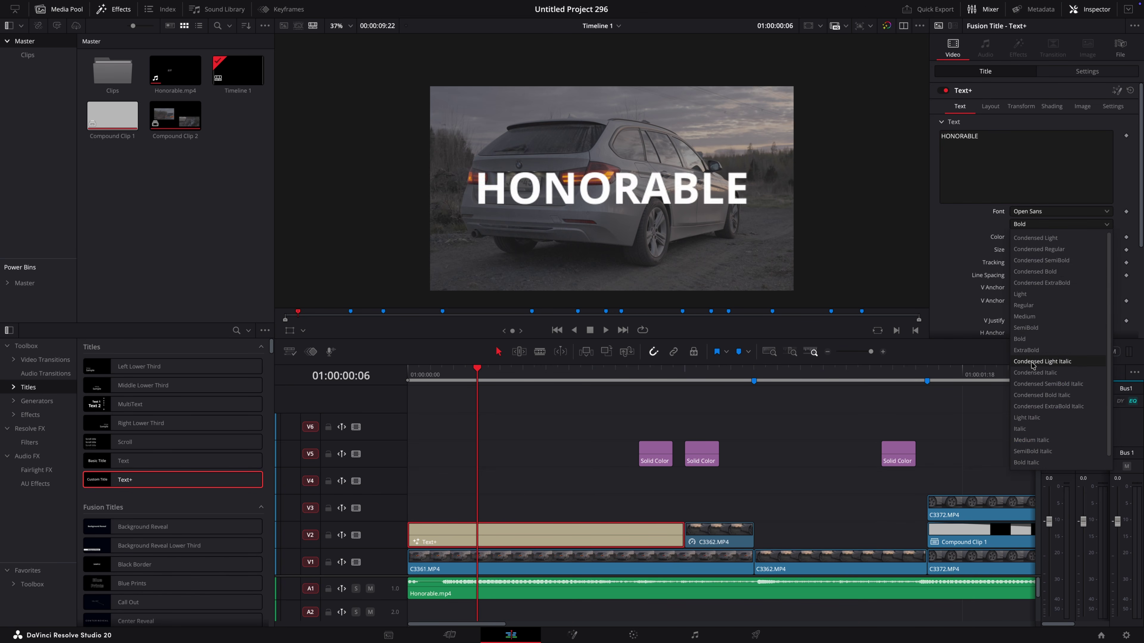
{"action": "left_click", "coordinate": [1026, 351]}
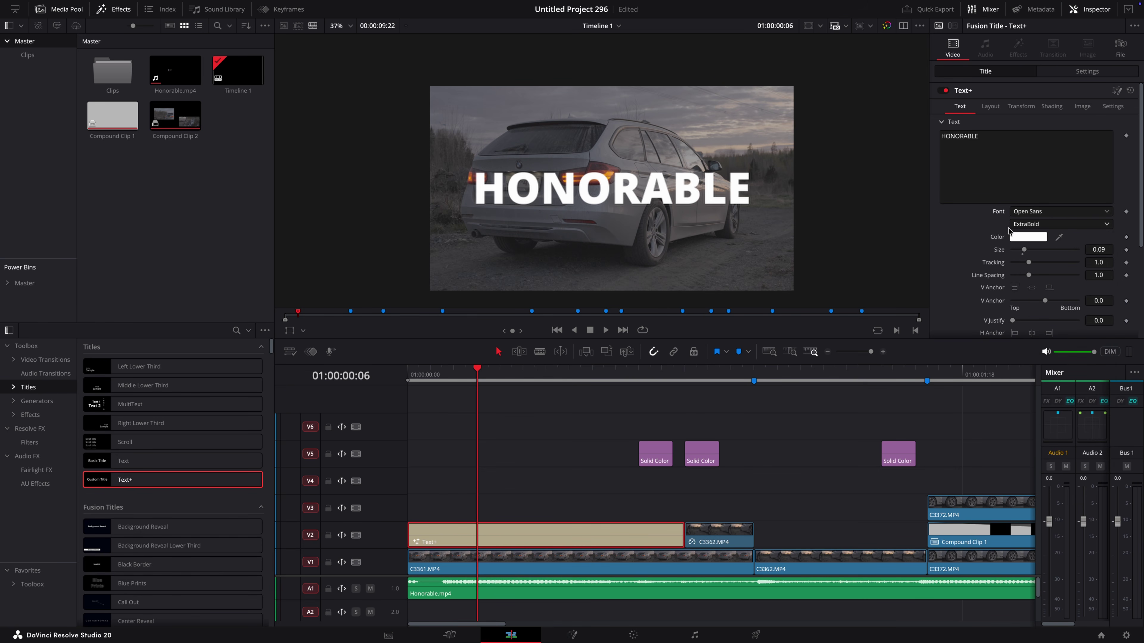
Set the HONORABLE title's composite mode to Difference
{"action": "left_click", "coordinate": [1081, 72]}
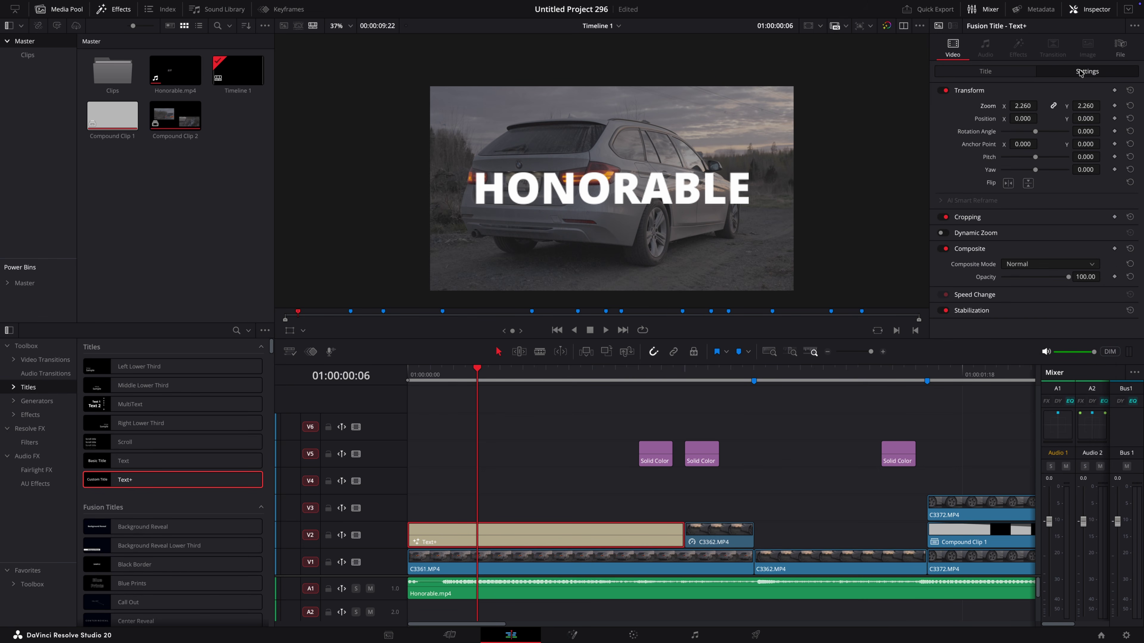
{"action": "left_click", "coordinate": [1033, 266]}
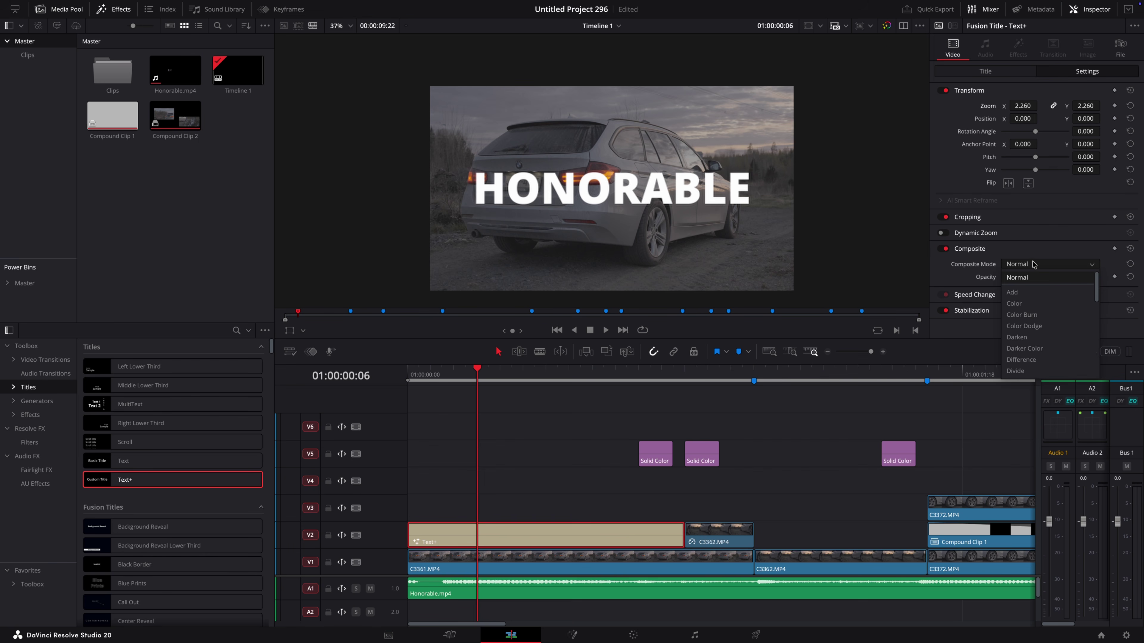
{"action": "left_click", "coordinate": [1022, 360]}
Trim a few frames off the start of the HONORABLE title on V2 and play back the result
{"action": "key", "text": "space"}
{"action": "left_click_drag", "start_coordinate": [624, 384], "coordinate": [307, 401]}
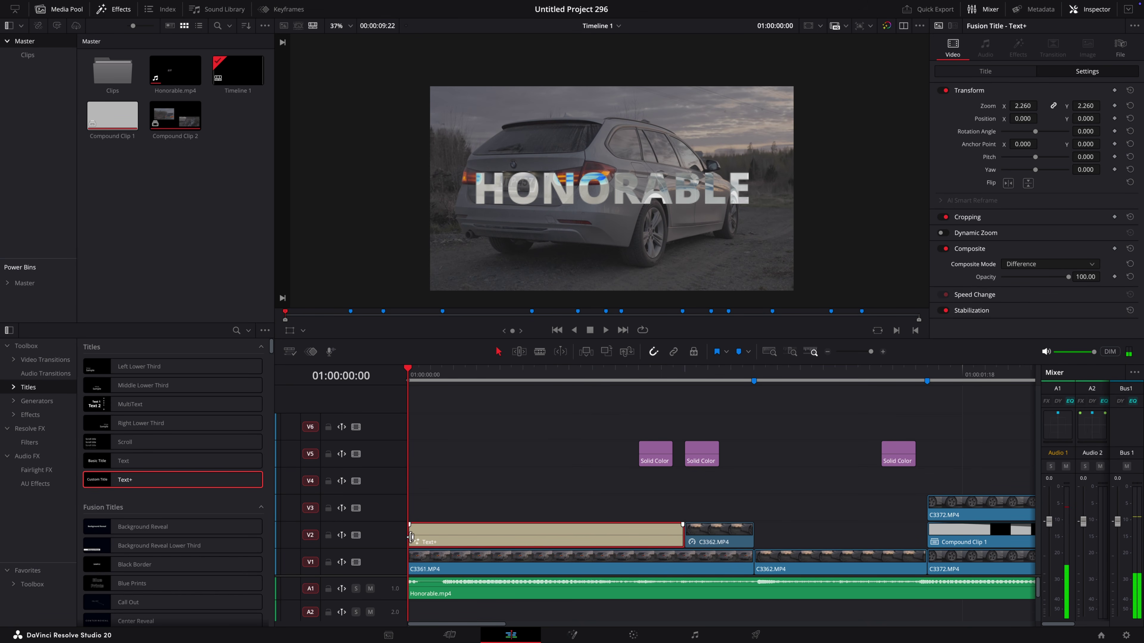
{"action": "left_click_drag", "start_coordinate": [411, 537], "coordinate": [444, 533]}
{"action": "left_click", "coordinate": [703, 404]}
{"action": "key", "text": "space"}
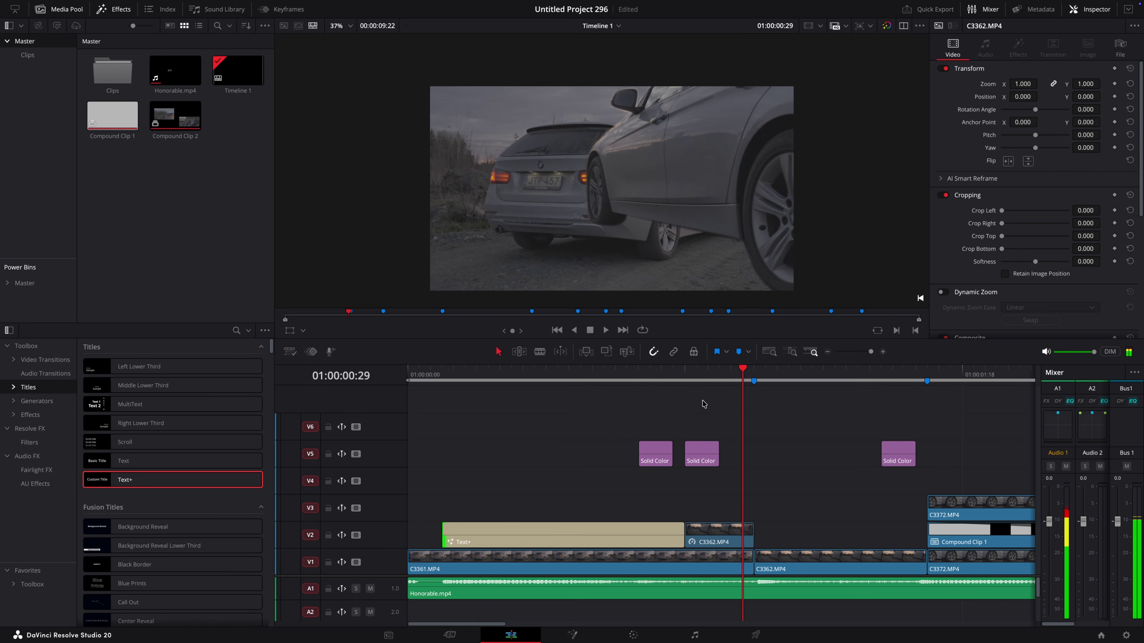
Copy the HONORABLE title onto V2 above the start of C2872.MP4 and change the copy's text to AH
{"action": "left_click_drag", "start_coordinate": [628, 380], "coordinate": [645, 377]}
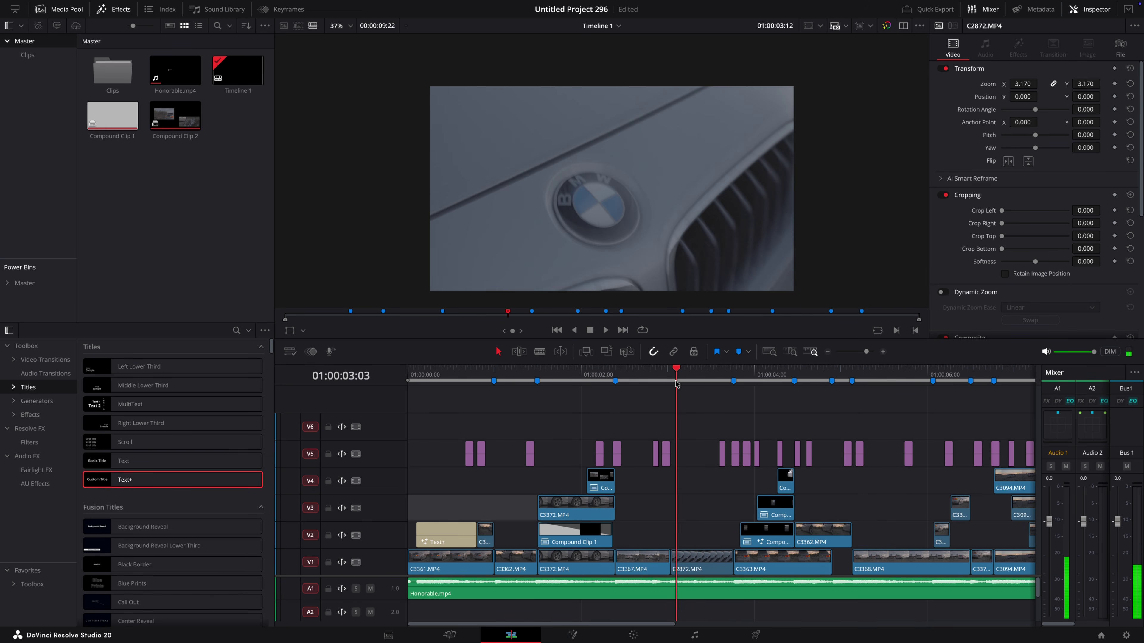
{"action": "left_click_drag", "start_coordinate": [676, 383], "coordinate": [673, 384]}
{"action": "left_click_drag", "start_coordinate": [455, 546], "coordinate": [711, 536]}
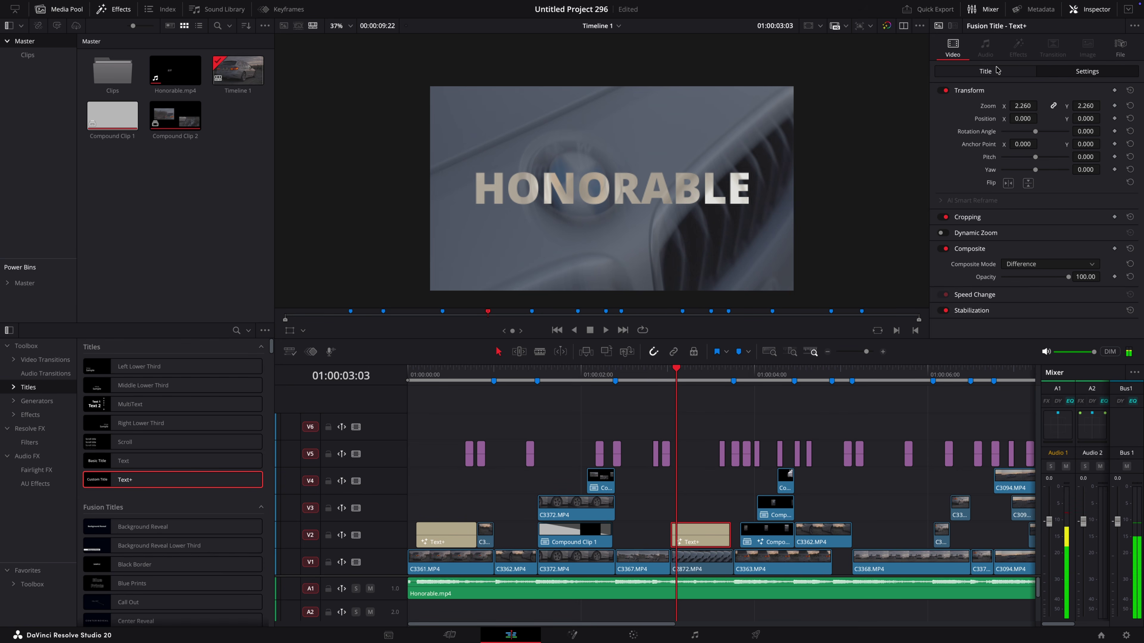
{"action": "left_click", "coordinate": [997, 71]}
{"action": "type", "text": "AH"}
Split the AH title at 01:00:03:09 and change the second part's text to HAA
{"action": "left_click_drag", "start_coordinate": [677, 373], "coordinate": [694, 374]}
{"action": "key", "text": "super+b"}
{"action": "left_click", "coordinate": [713, 538]}
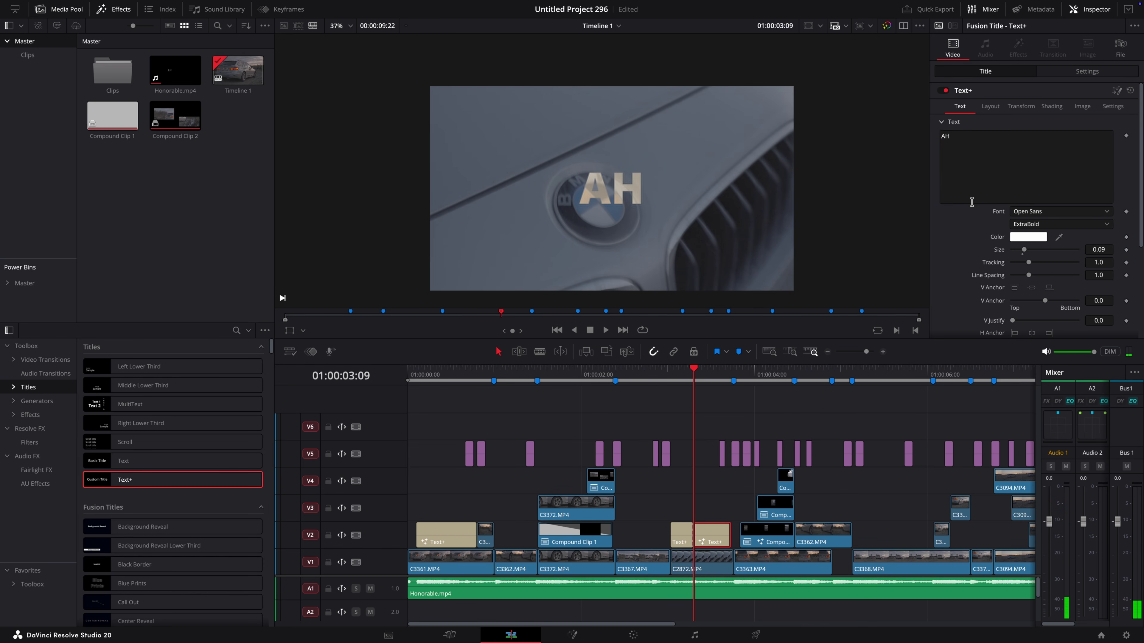
{"action": "left_click_drag", "start_coordinate": [971, 201], "coordinate": [771, 113]}
{"action": "type", "text": "HAA"}
{"action": "left_click", "coordinate": [695, 473]}
Check the AH and HAA titles in playback and place copies of both on V5 above C3094.MP4
{"action": "left_click", "coordinate": [629, 382]}
{"action": "key", "text": "space"}
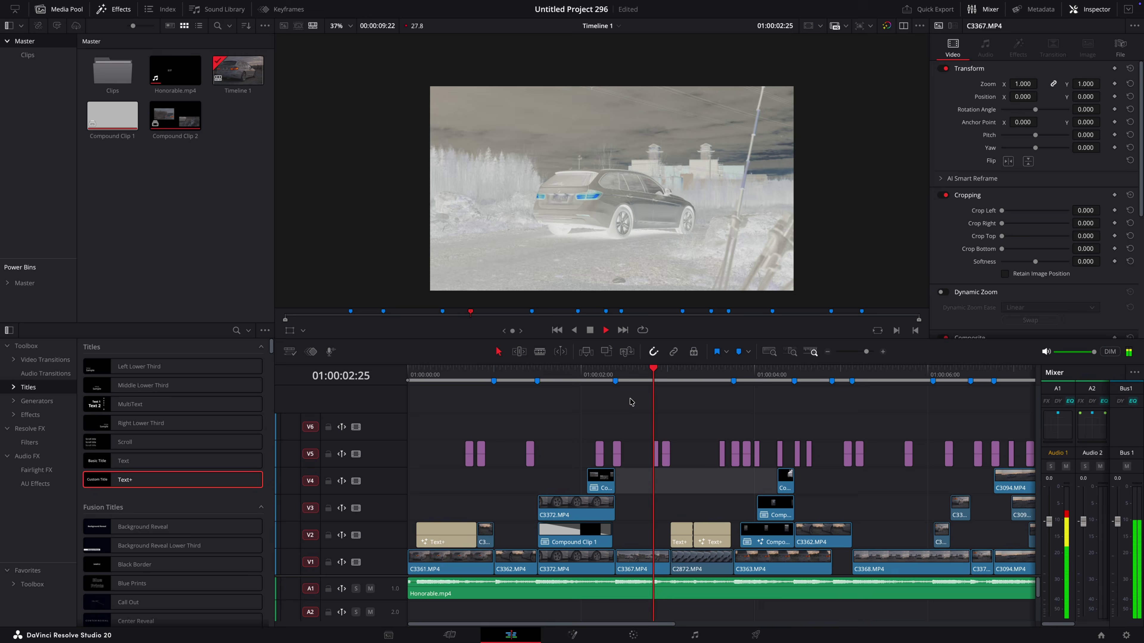
{"action": "key", "text": "space"}
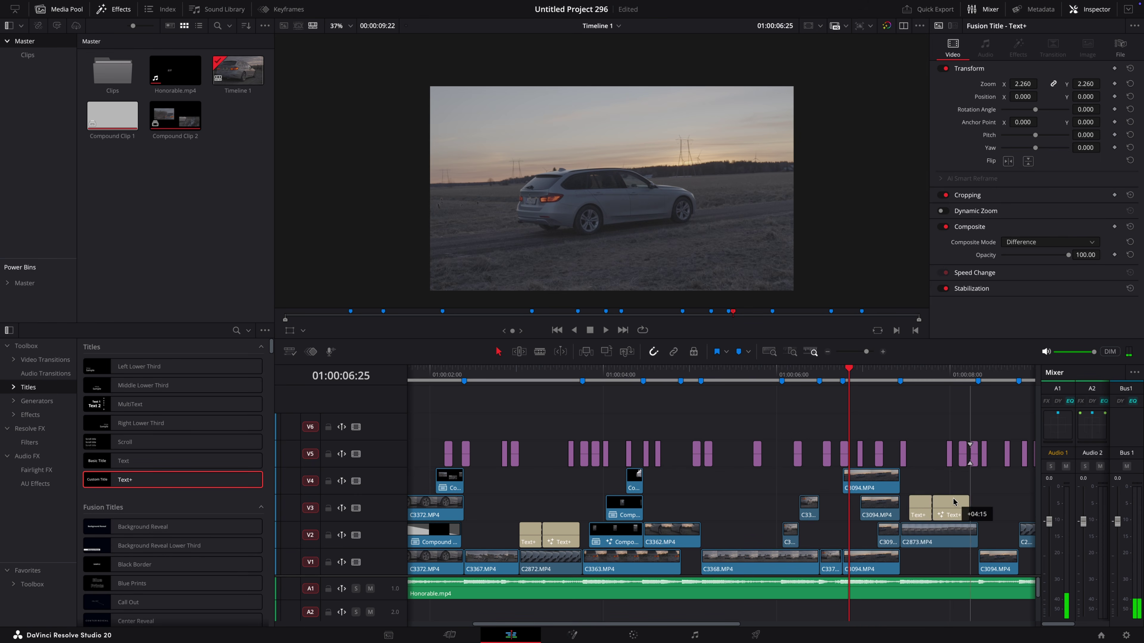
{"action": "left_click_drag", "start_coordinate": [935, 535], "coordinate": [935, 509]}
{"action": "key", "text": "space"}
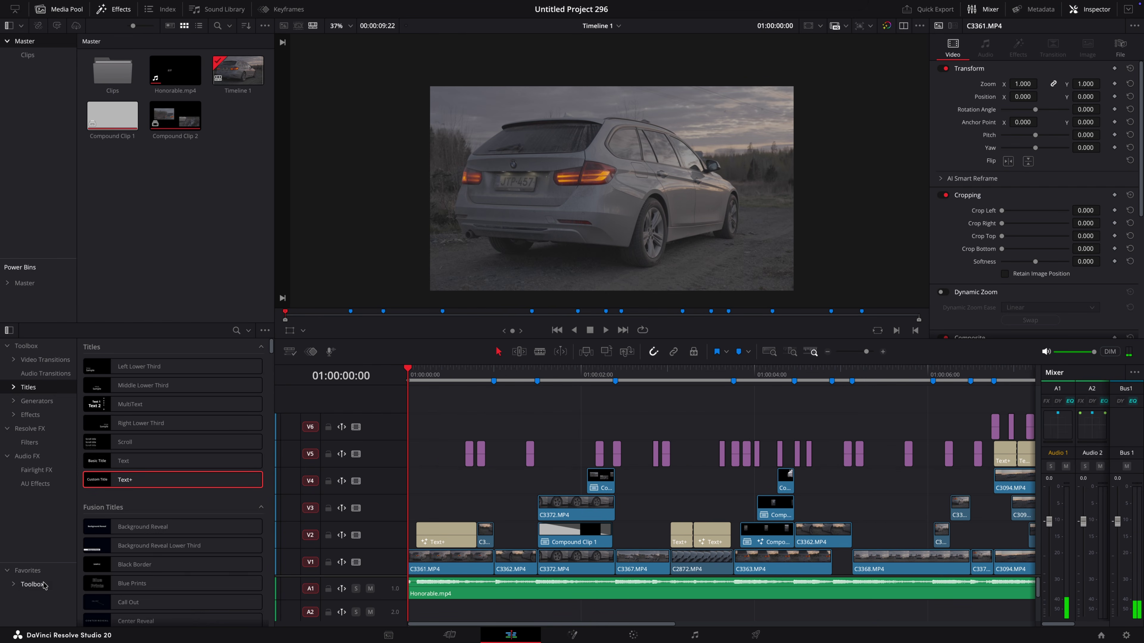
Add an Adjustment Clip on V6 starting at 01:00:00:05 above the HONORABLE title and trim it to about 12 frames
{"action": "left_click", "coordinate": [32, 584]}
{"action": "left_click_drag", "start_coordinate": [138, 415], "coordinate": [422, 425]}
{"action": "left_click_drag", "start_coordinate": [853, 430], "coordinate": [438, 428]}
{"action": "left_click", "coordinate": [423, 370]}
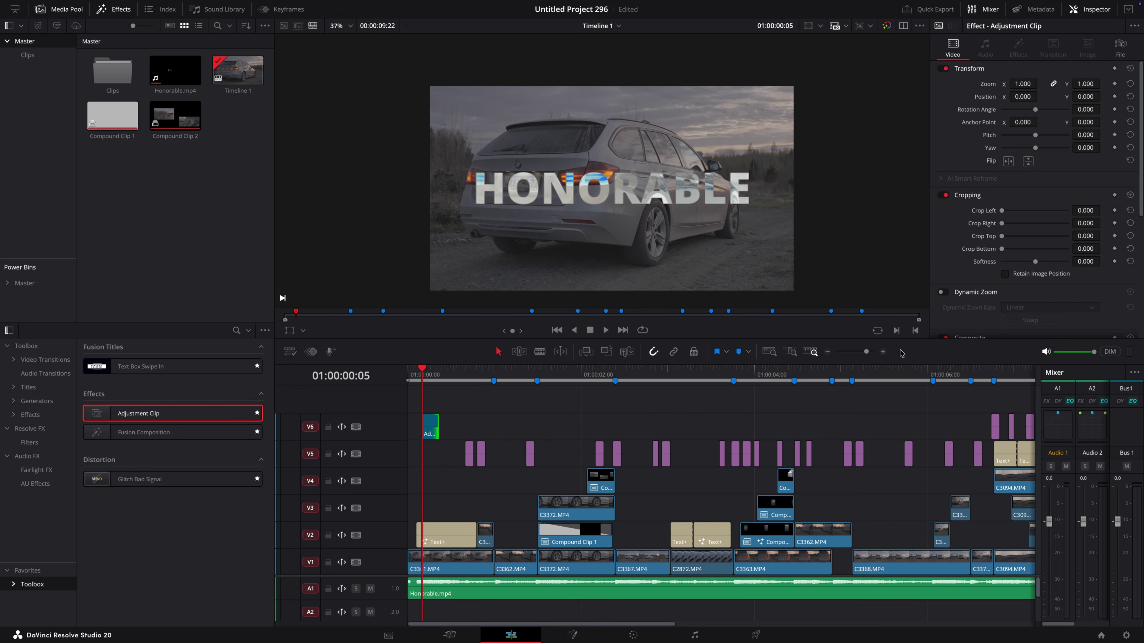
{"action": "left_click", "coordinate": [884, 351]}
{"action": "left_click", "coordinate": [884, 351]}
{"action": "left_click_drag", "start_coordinate": [542, 380], "coordinate": [530, 380]}
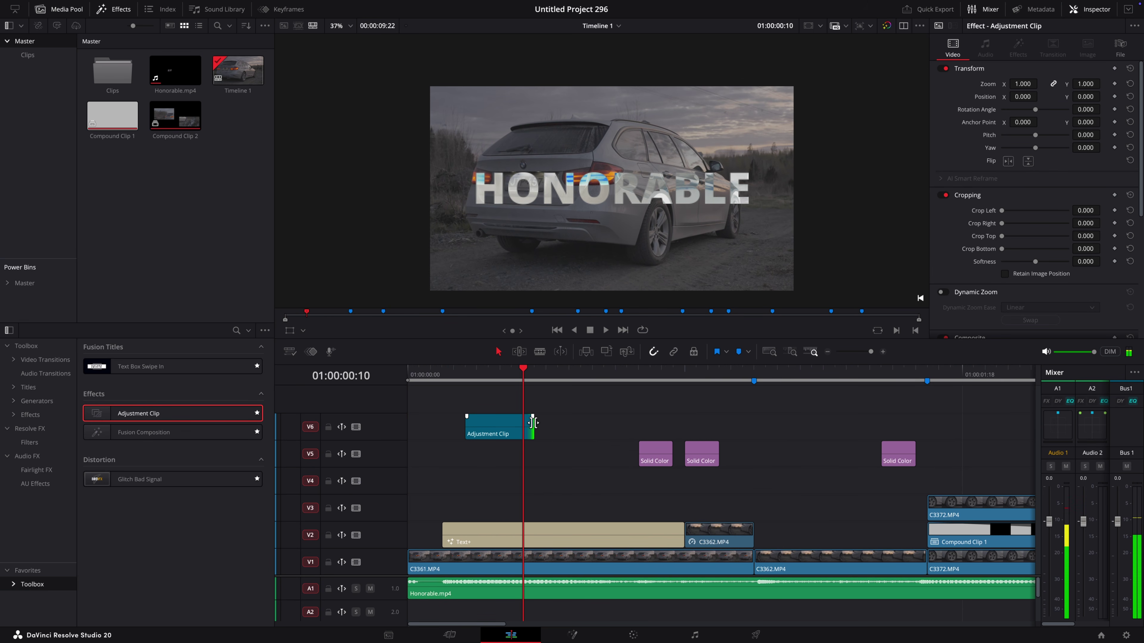
{"action": "left_click_drag", "start_coordinate": [533, 423], "coordinate": [603, 427]}
{"action": "key", "text": "Up"}
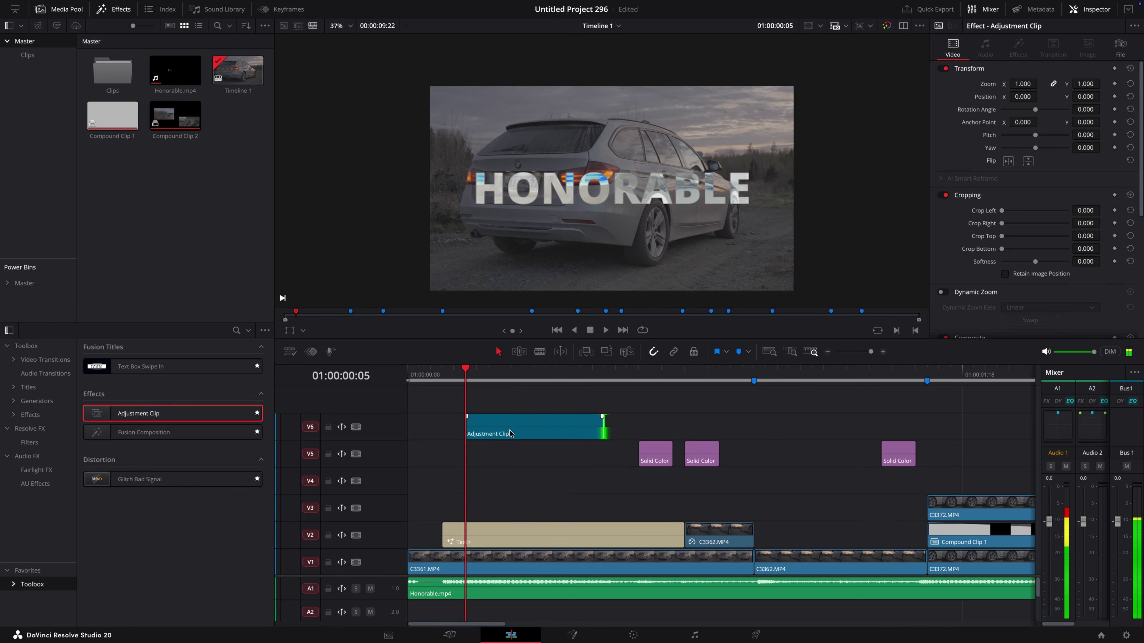
Open the HONORABLE title's adjustment clip in Fusion and add a Camera Shake node between MediaIn1 and MediaOut1
{"action": "left_click", "coordinate": [572, 636]}
{"action": "key", "text": "shift+space"}
{"action": "type", "text": "drop sh"}
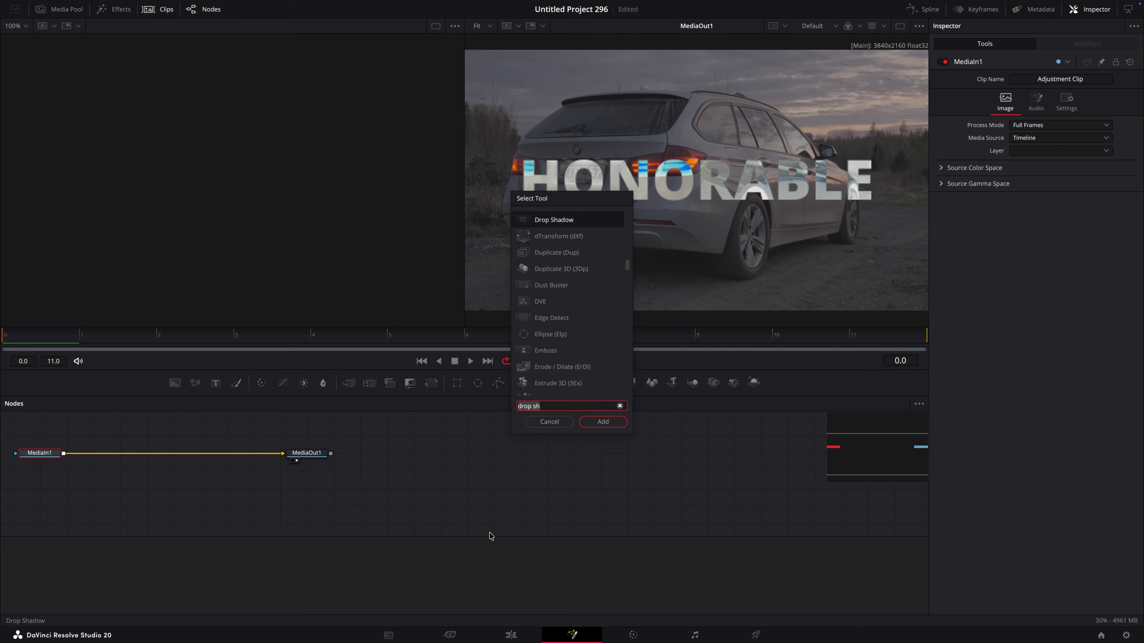
{"action": "type", "text": "CAMER"}
{"action": "key", "text": "Return"}
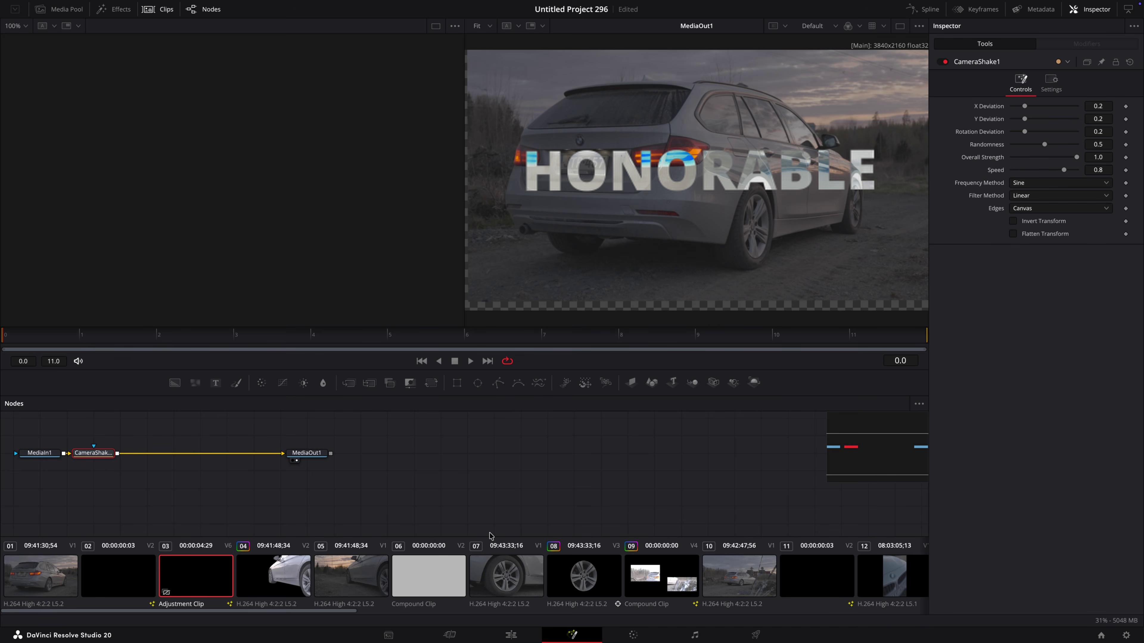
Keyframe the Camera Shake's overall strength from 1.0 at frame 0 to 0.0 at frame 11 and set its edges to Mirror
{"action": "left_click", "coordinate": [166, 16]}
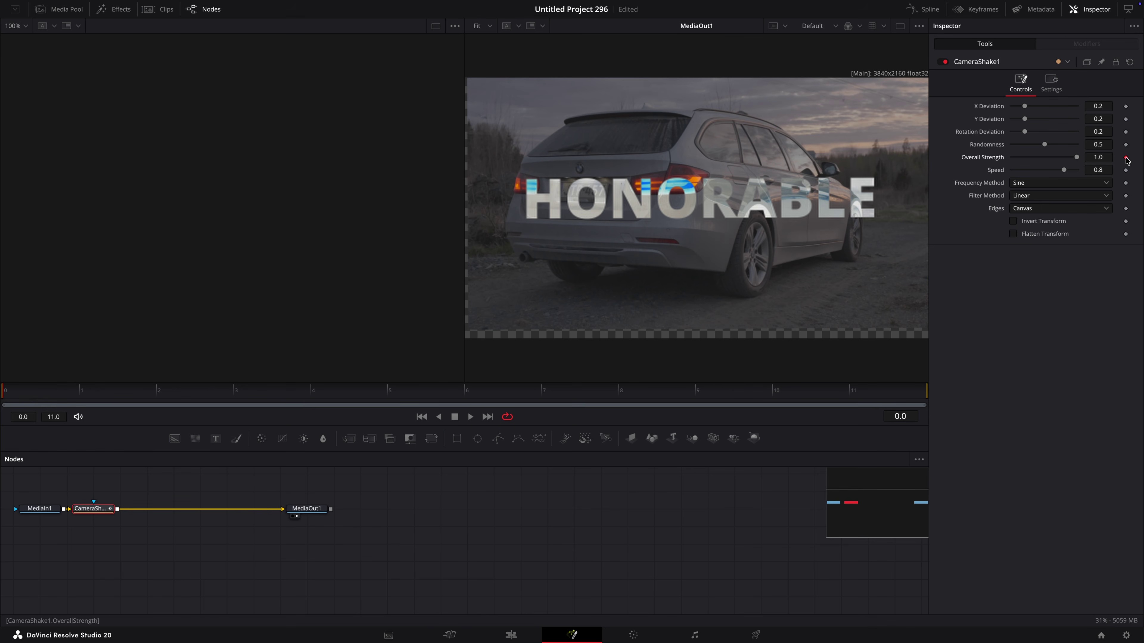
{"action": "left_click", "coordinate": [885, 388]}
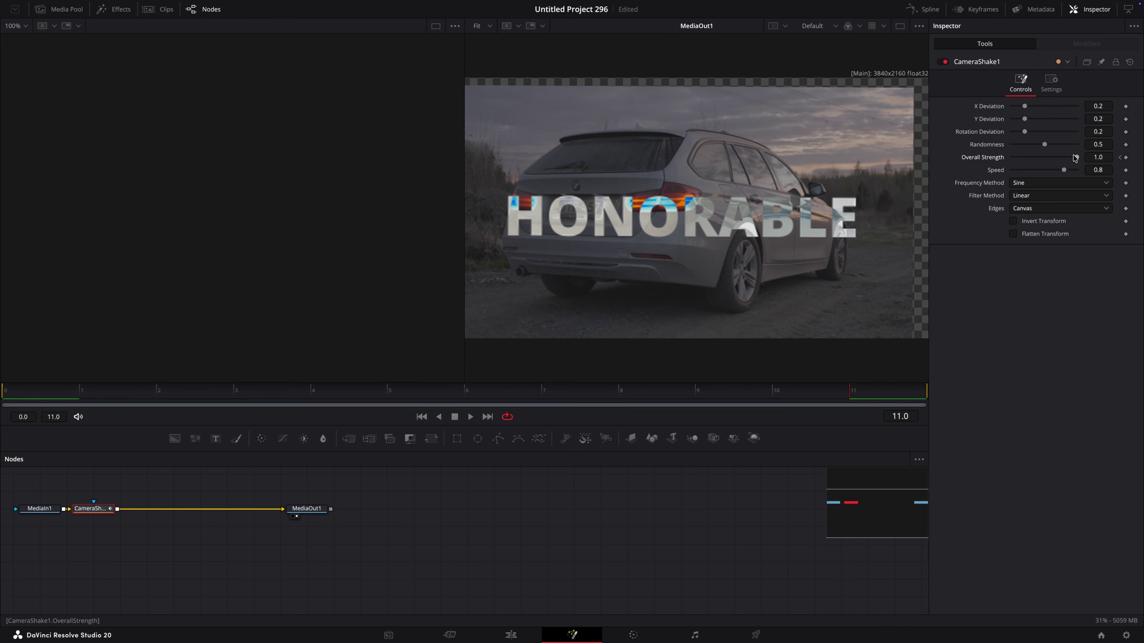
{"action": "left_click_drag", "start_coordinate": [1075, 157], "coordinate": [770, 195]}
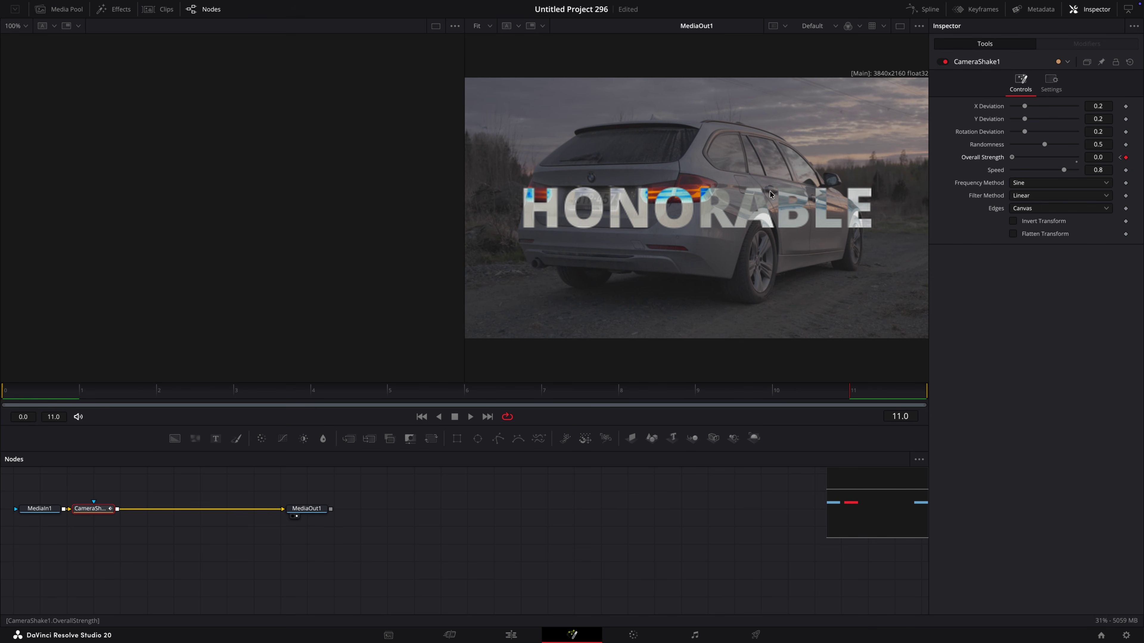
{"action": "left_click", "coordinate": [1023, 208]}
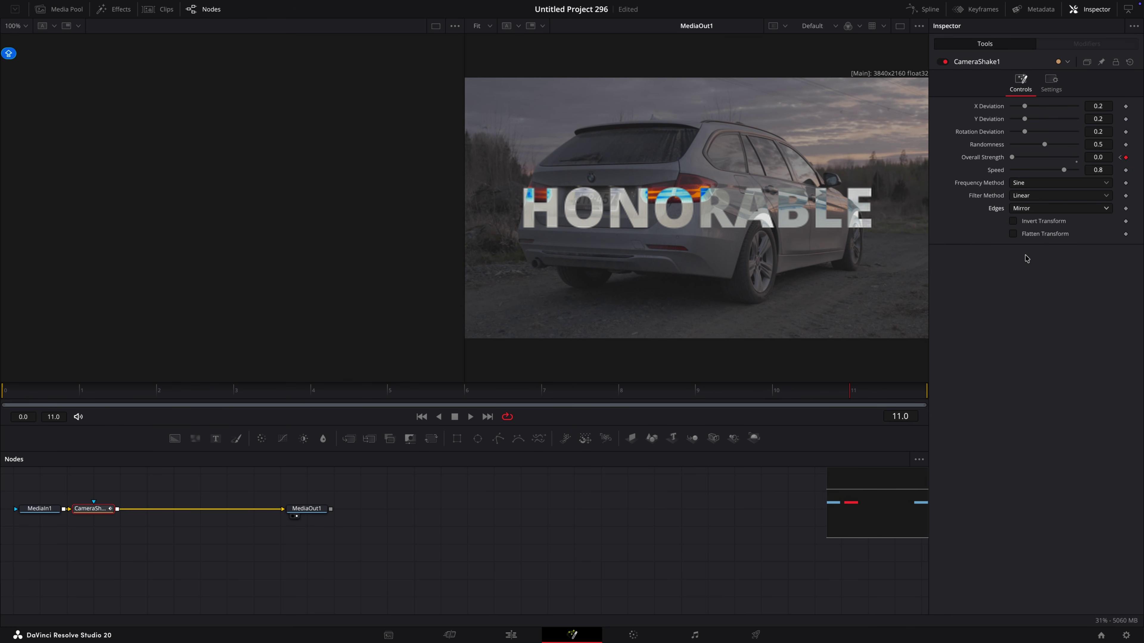
Preview the shake and set its X deviation to 0.307, Y deviation to 0.354 and speed to 0.433
{"action": "key", "text": "space"}
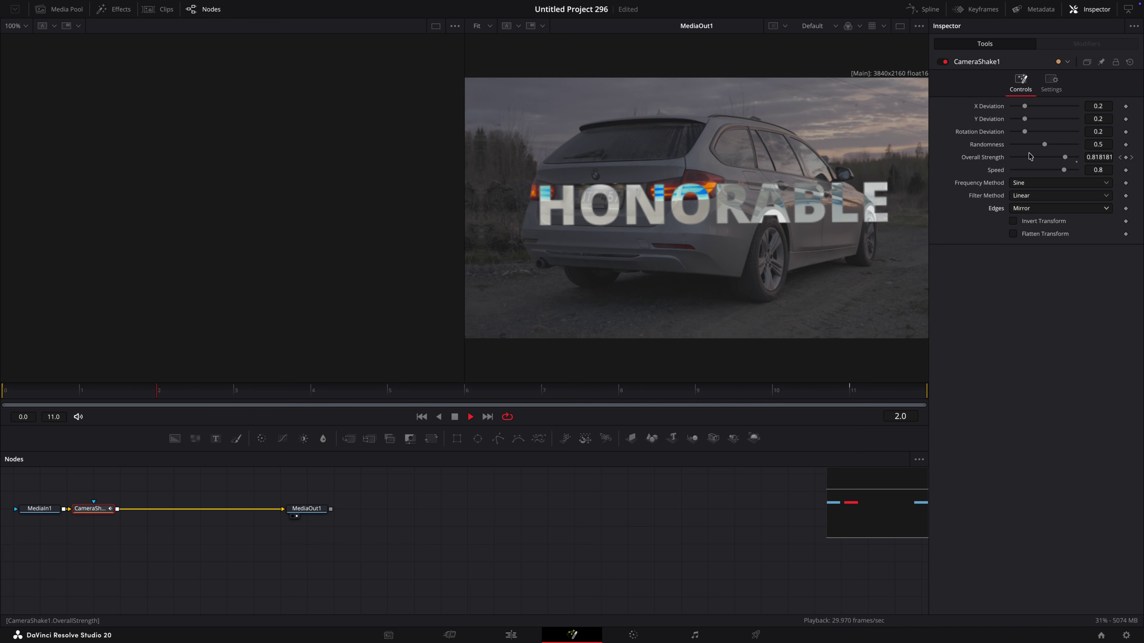
{"action": "key", "text": "space"}
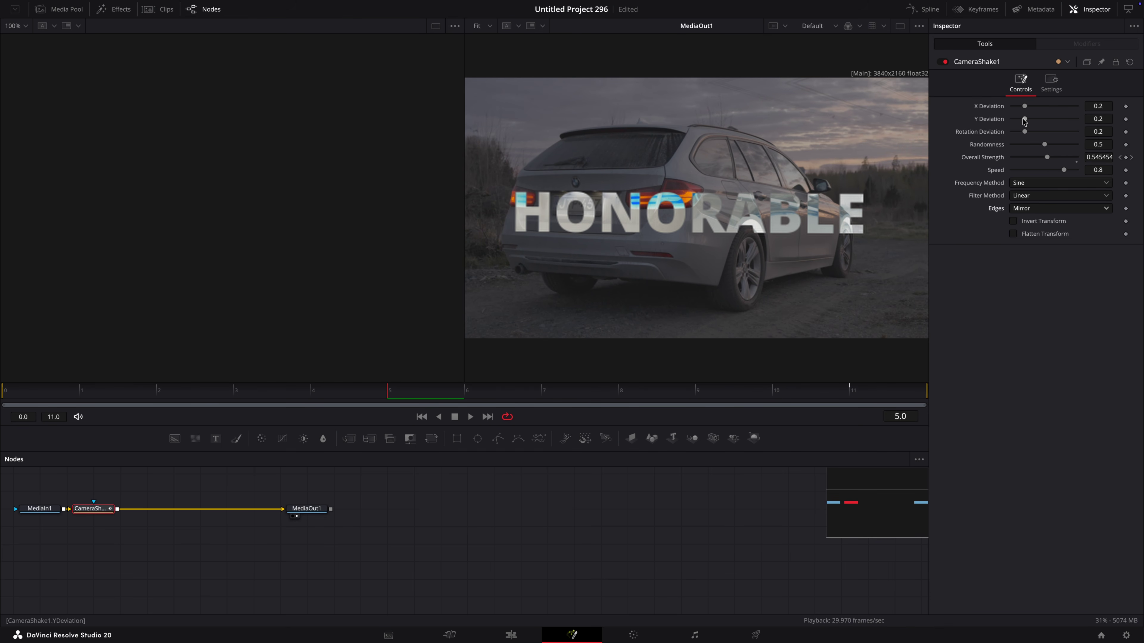
{"action": "mouse_move", "coordinate": [1024, 120]}
{"action": "left_mouse_down"}
{"action": "mouse_move", "coordinate": [1036, 122]}
{"action": "mouse_move", "coordinate": [1032, 107]}
{"action": "left_mouse_up"}
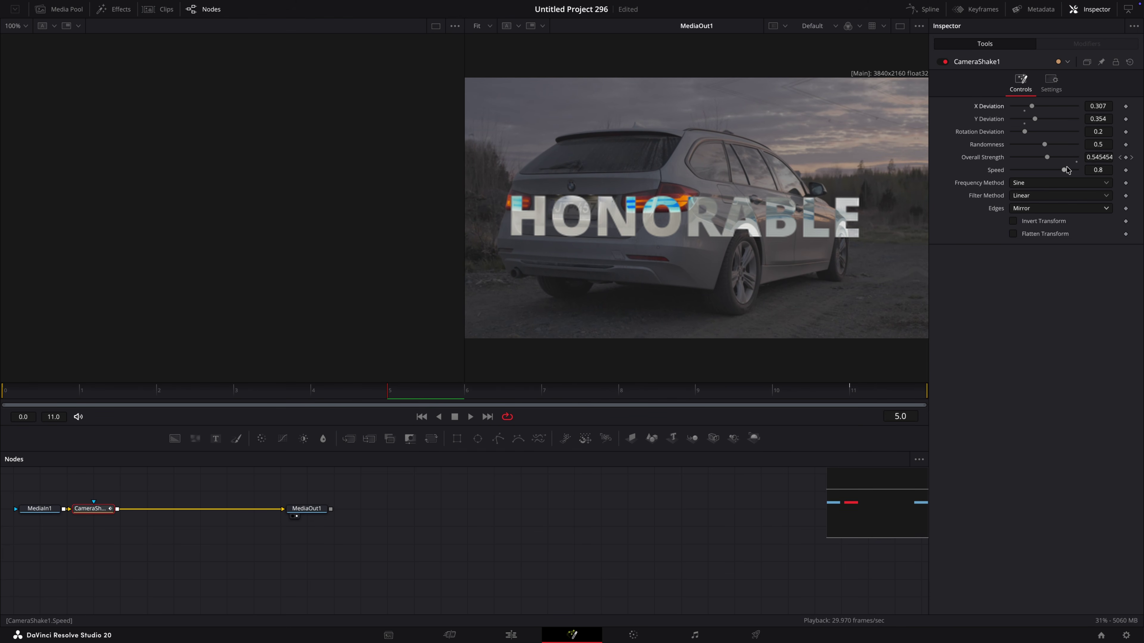
{"action": "left_click_drag", "start_coordinate": [1064, 170], "coordinate": [1040, 172]}
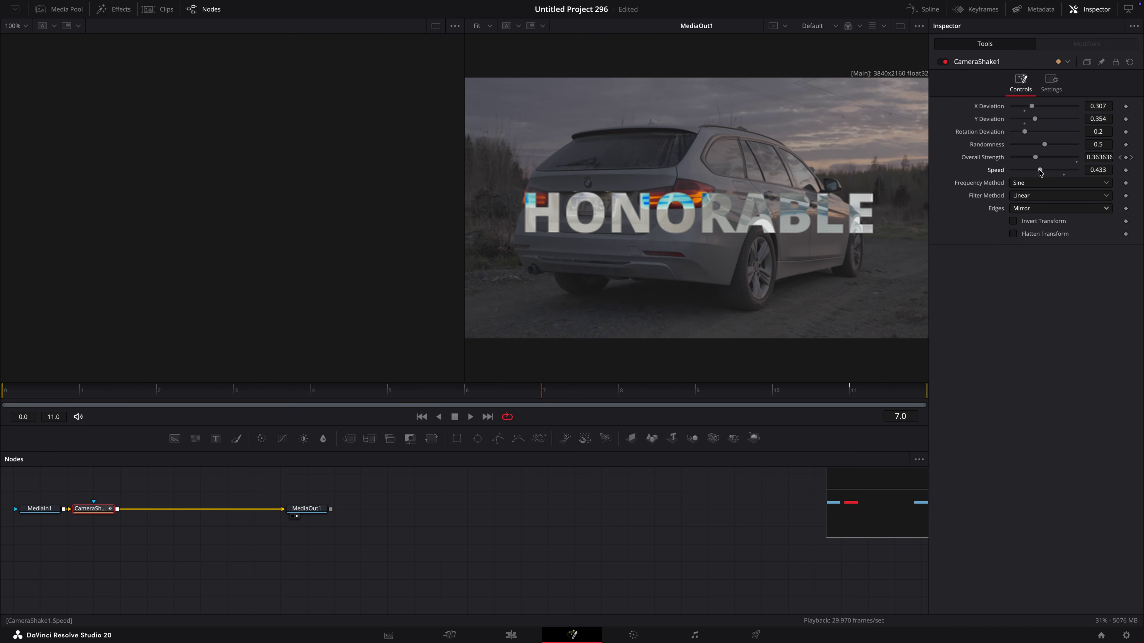
{"action": "left_click", "coordinate": [1051, 82]}
Add a Directional Blur node after the Camera Shake and set its length to 0.029
{"action": "key", "text": "shift+space"}
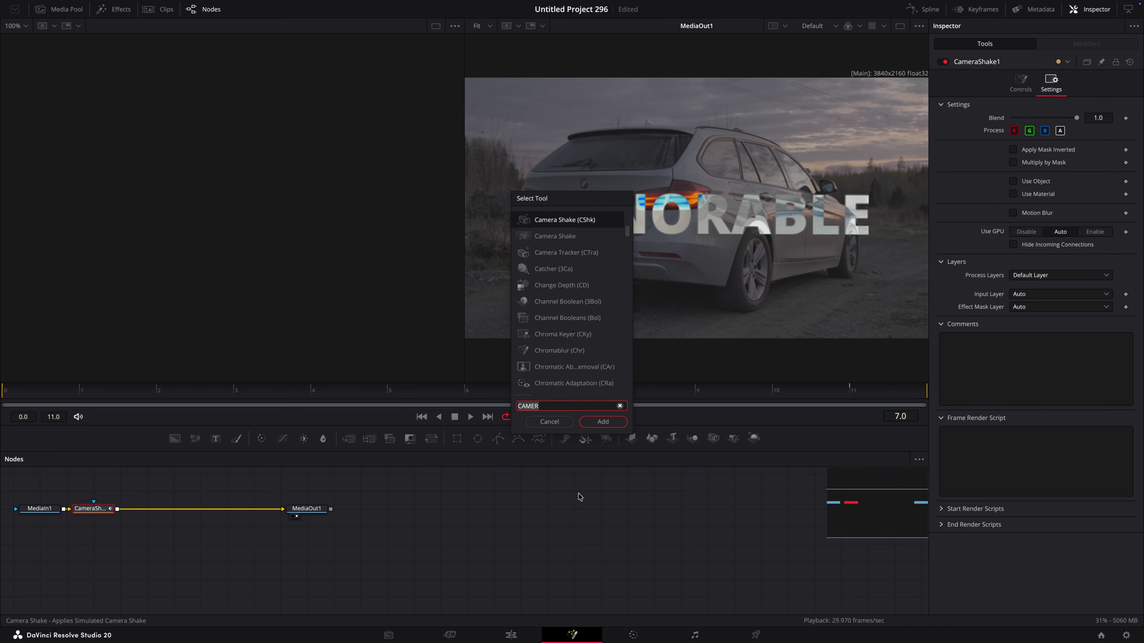
{"action": "type", "text": "BLUR"}
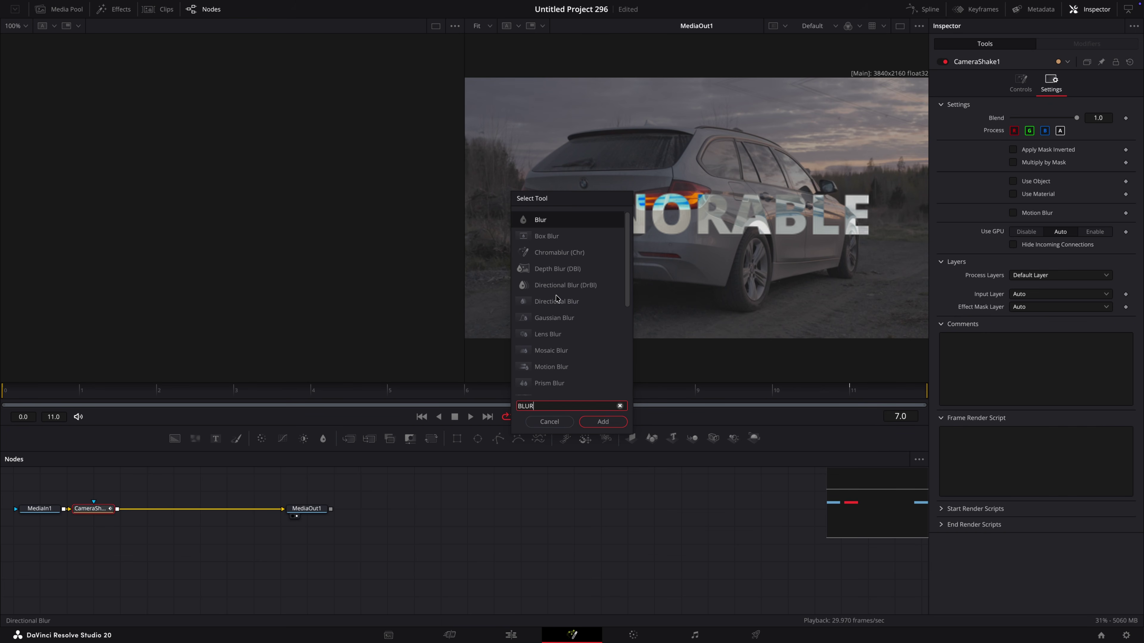
{"action": "left_click", "coordinate": [557, 301]}
{"action": "left_click", "coordinate": [603, 421]}
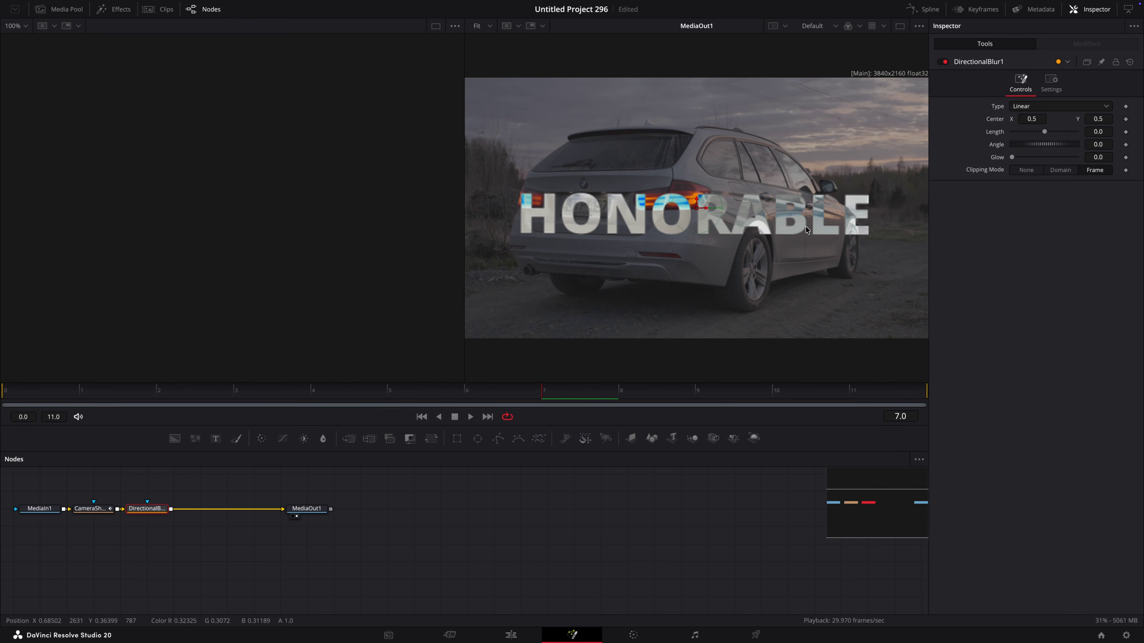
{"action": "left_click_drag", "start_coordinate": [1044, 132], "coordinate": [1053, 132]}
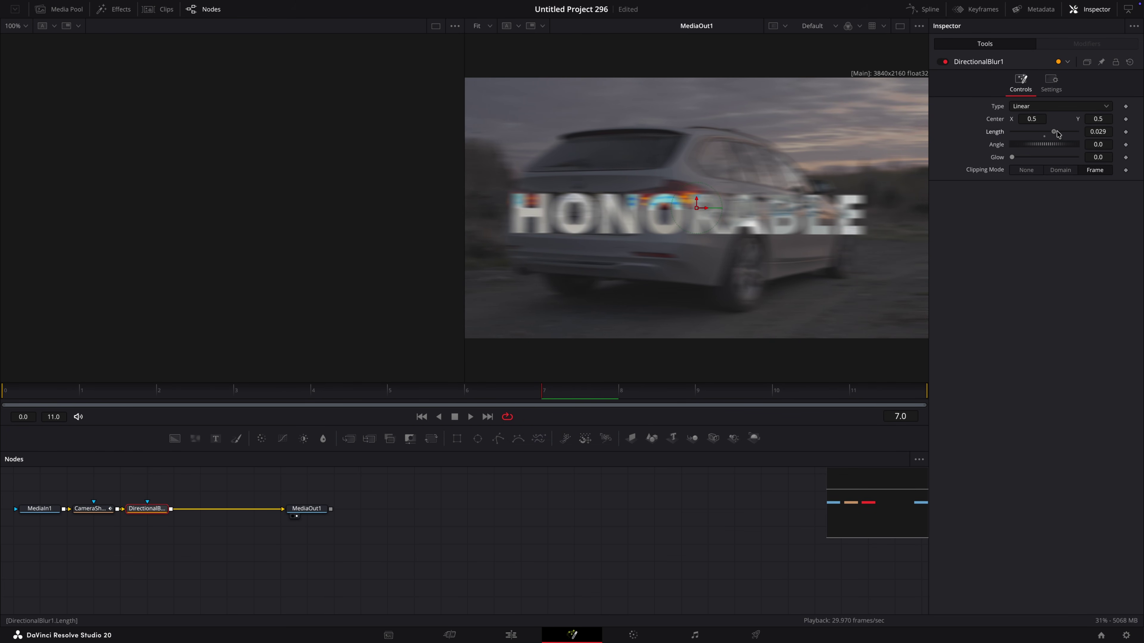
Keyframe the blur length from 0.029 at frame 0 to 0.0 at frame 11, preview it and return to the Edit page
{"action": "left_click_drag", "start_coordinate": [589, 393], "coordinate": [3, 394]}
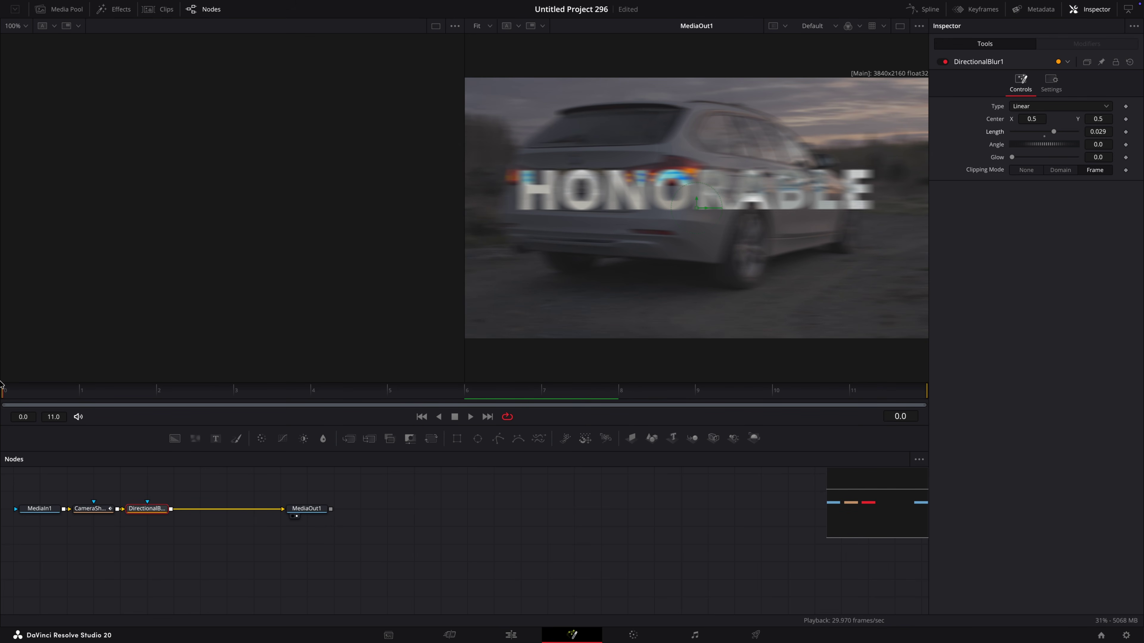
{"action": "left_click", "coordinate": [1126, 132]}
{"action": "key", "text": "space"}
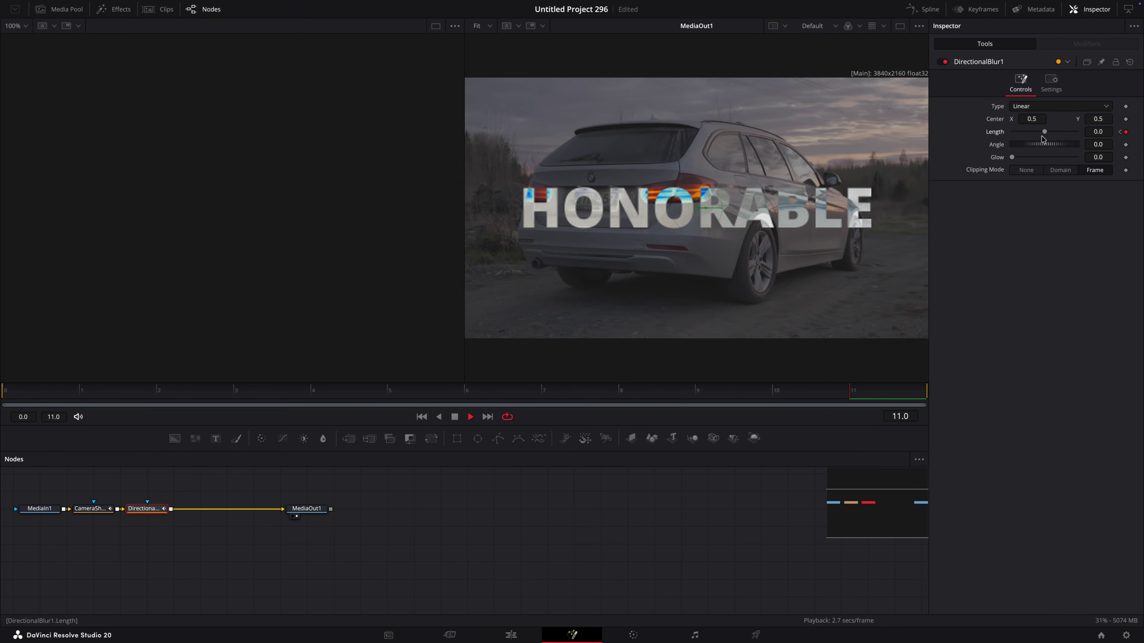
{"action": "key", "text": "space"}
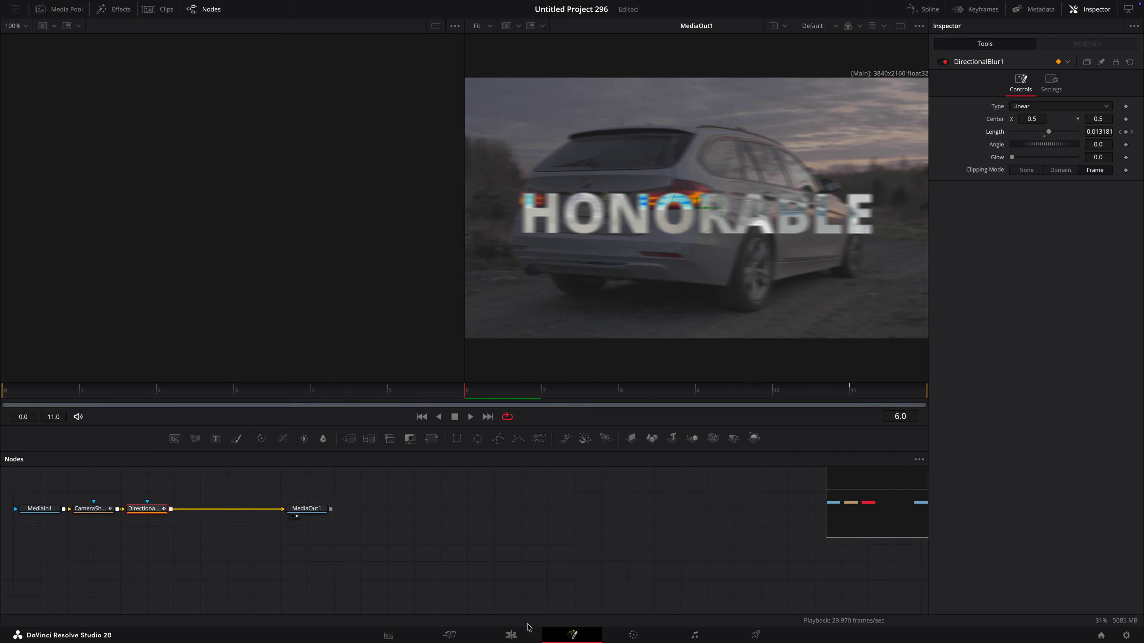
{"action": "left_click", "coordinate": [510, 635]}
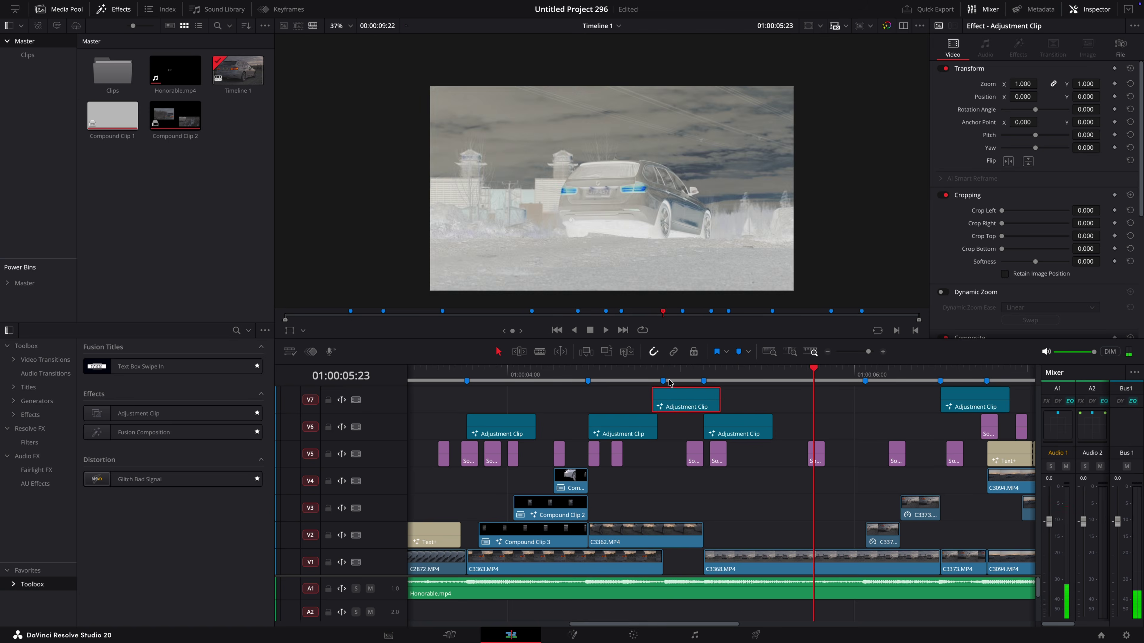
Place further copies of the adjustment clip on the music beats and add a new Adjustment Clip on V8 from the timeline start
{"action": "left_click_drag", "start_coordinate": [722, 407], "coordinate": [882, 407]}
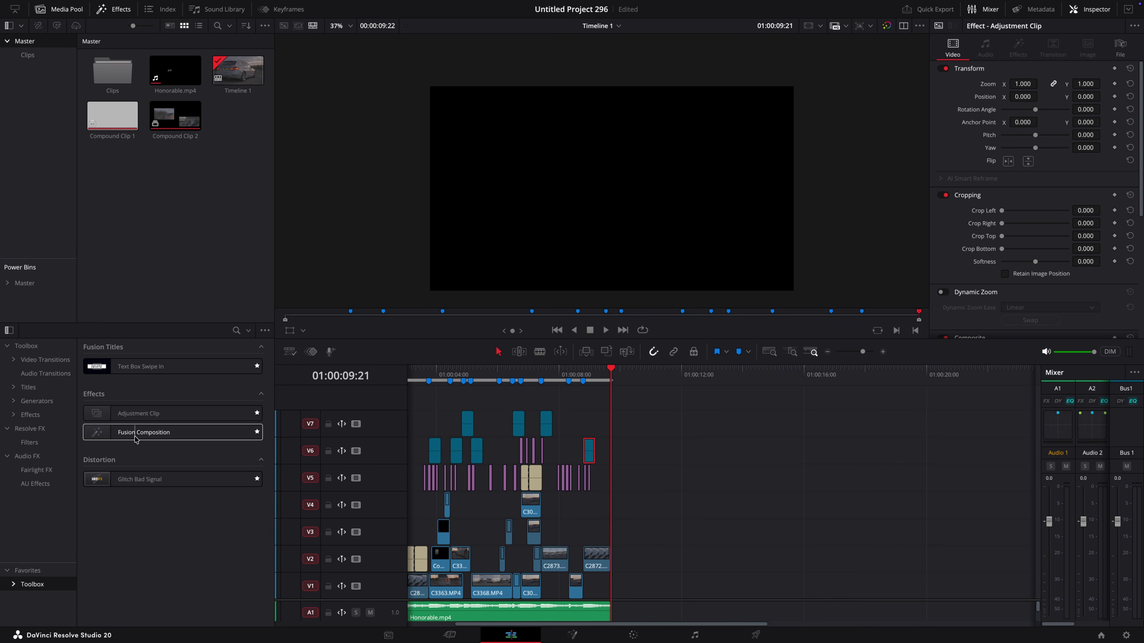
{"action": "left_click_drag", "start_coordinate": [145, 421], "coordinate": [418, 397]}
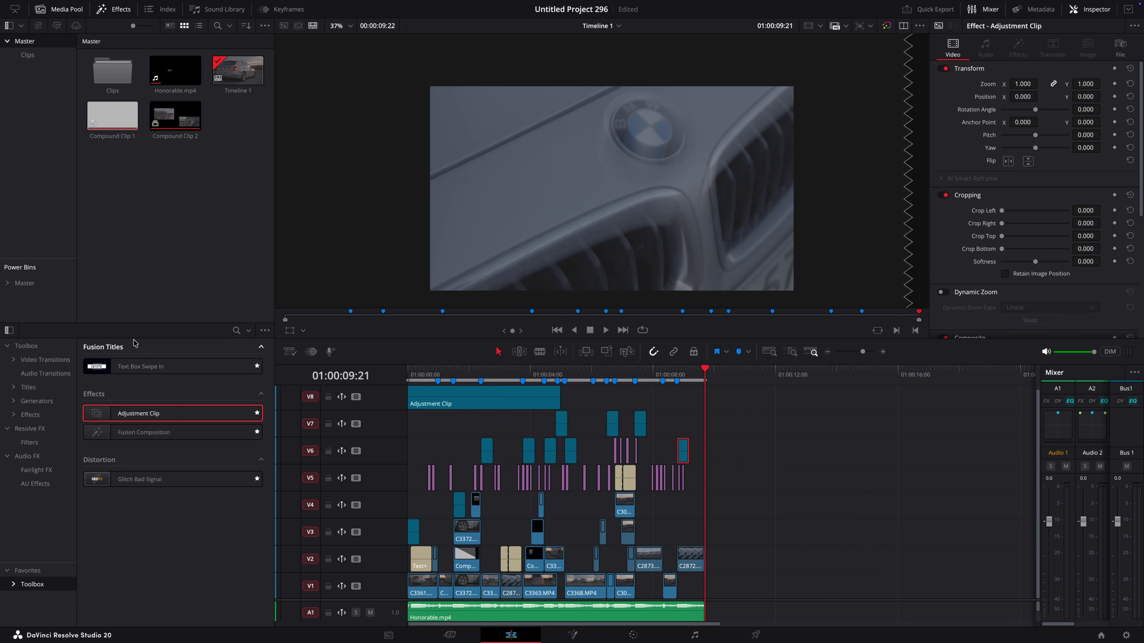
Search the effects for Camera Shake and apply it to the V8 adjustment clip
{"action": "left_click", "coordinate": [237, 330]}
{"action": "type", "text": "CAMER"}
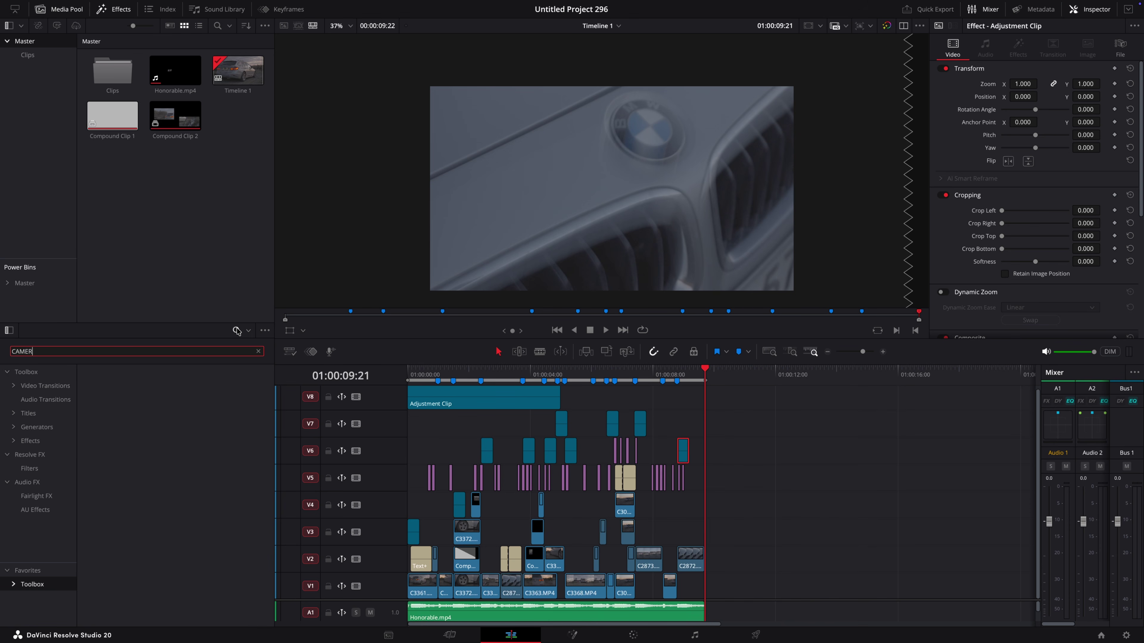
{"action": "left_click", "coordinate": [30, 454]}
{"action": "left_click_drag", "start_coordinate": [135, 391], "coordinate": [451, 401]}
Disable the clips on V2 to V7, preview the shake and extend the V8 adjustment clip to the end of the music
{"action": "left_click_drag", "start_coordinate": [747, 557], "coordinate": [295, 409]}
{"action": "key", "text": "space"}
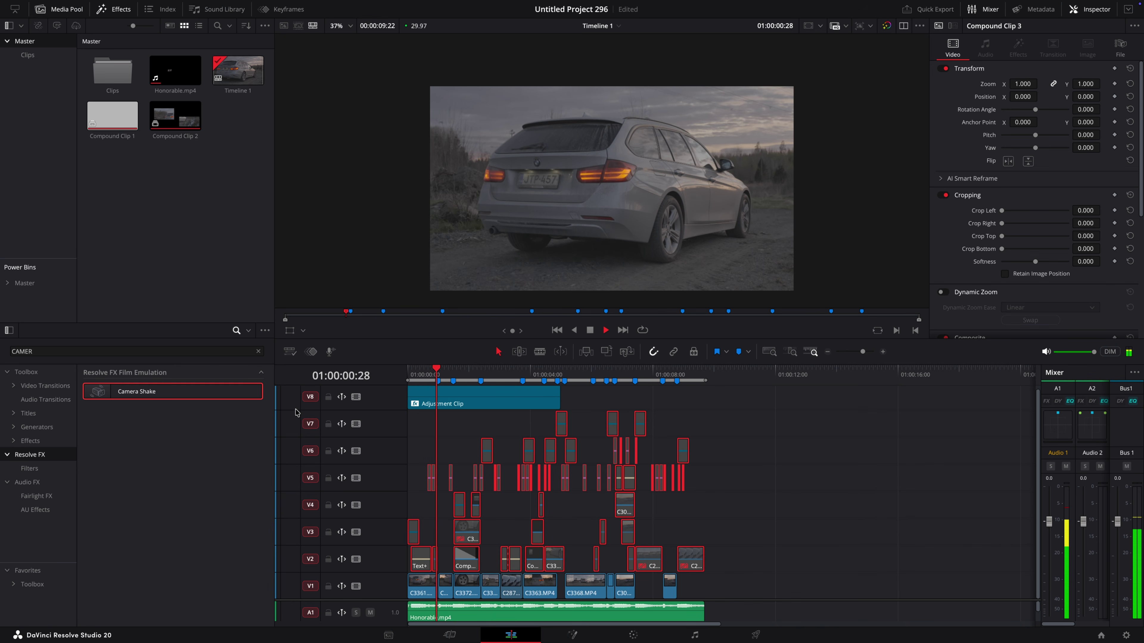
{"action": "key", "text": "space"}
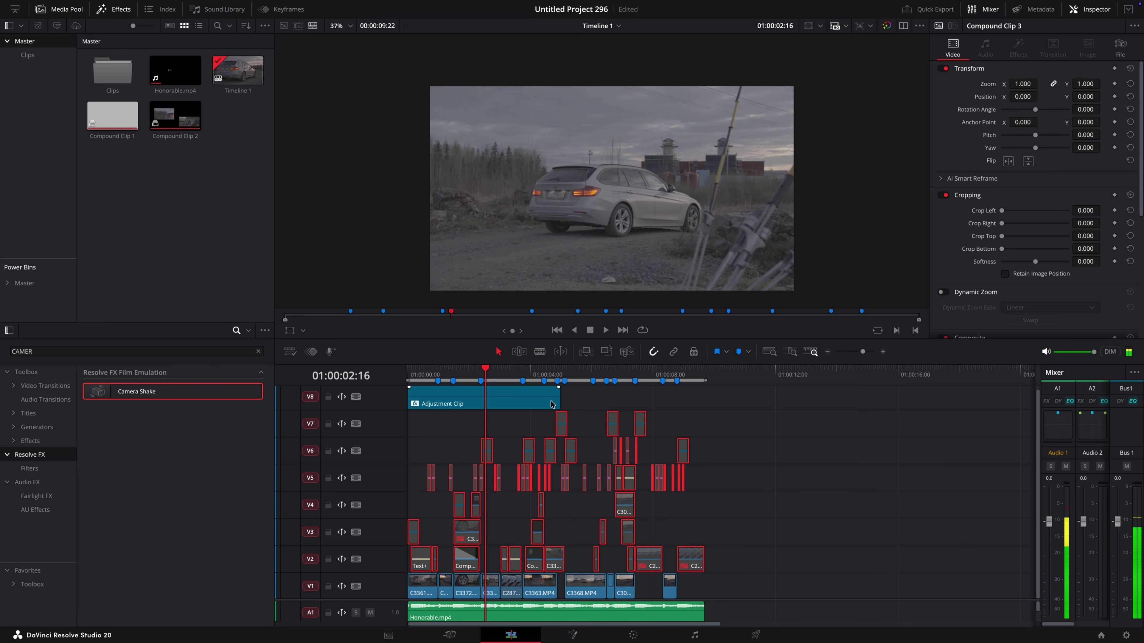
{"action": "left_click_drag", "start_coordinate": [559, 400], "coordinate": [702, 400]}
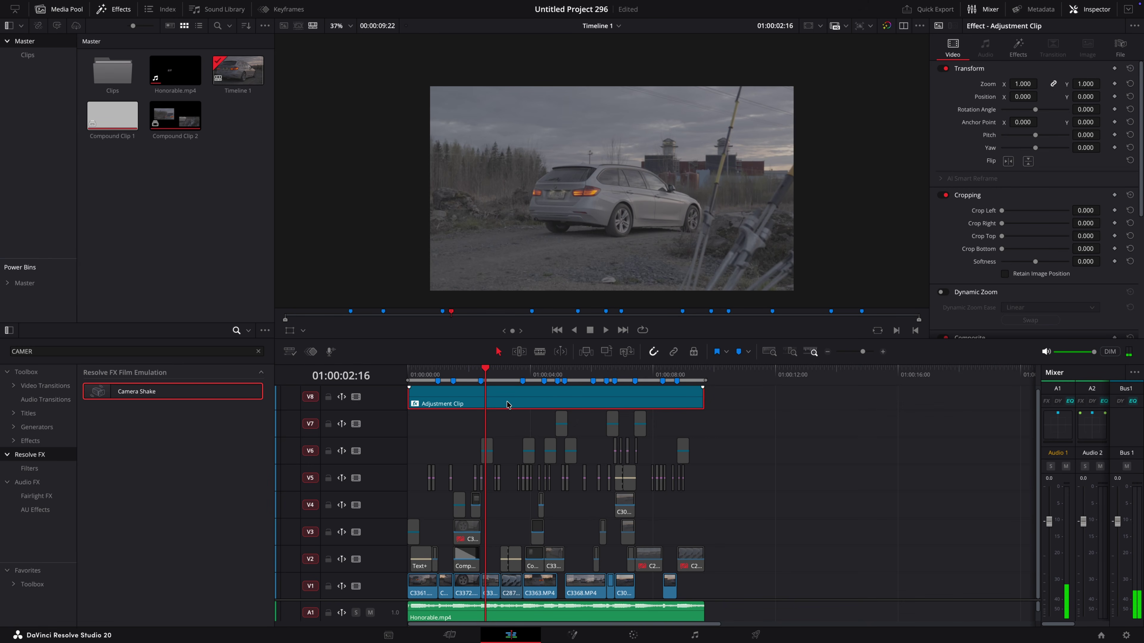
Set the Camera Shake's rotation amplitude to 0.302 and PTR speed to 0.248, preview it and re-enable the disabled clips
{"action": "left_click", "coordinate": [1018, 48]}
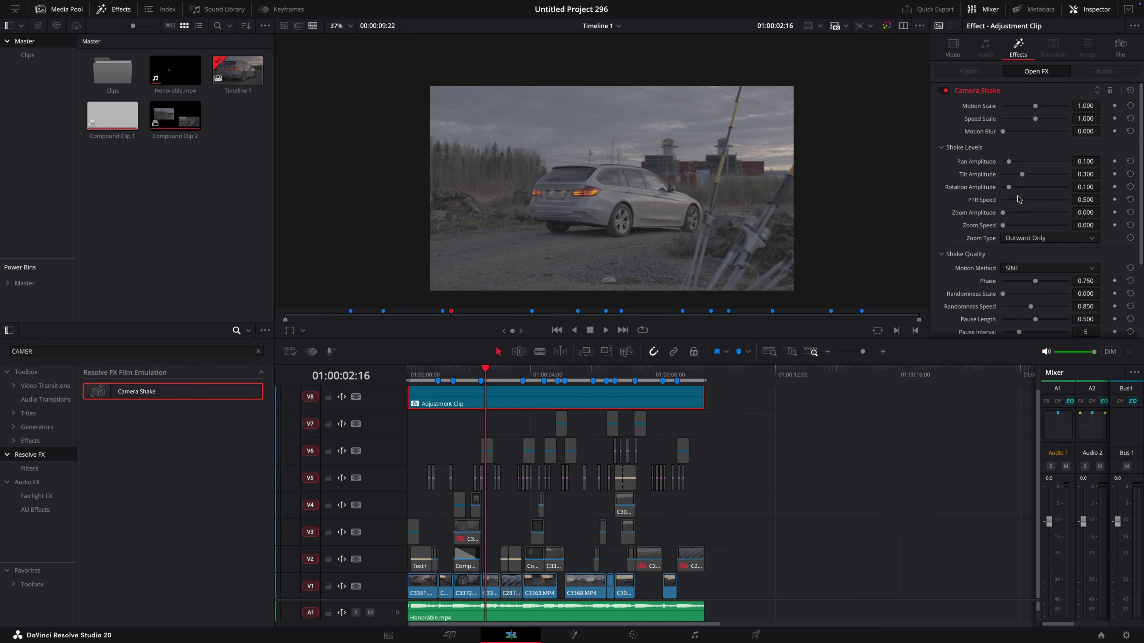
{"action": "left_click_drag", "start_coordinate": [1018, 200], "coordinate": [1011, 200]}
{"action": "key", "text": "space"}
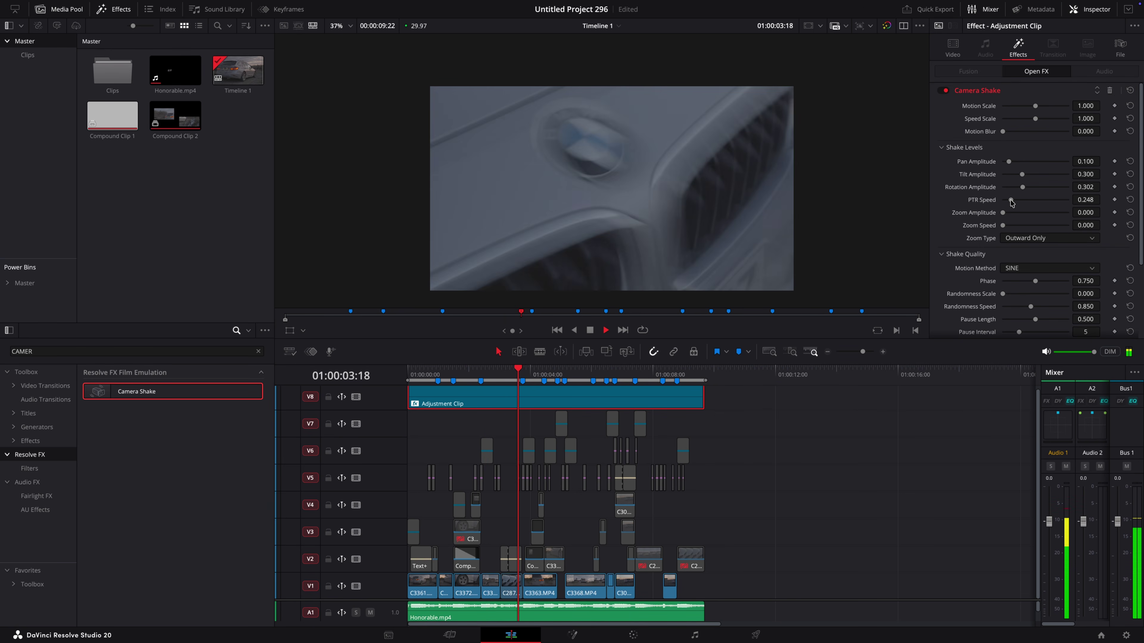
{"action": "left_click_drag", "start_coordinate": [768, 570], "coordinate": [351, 412]}
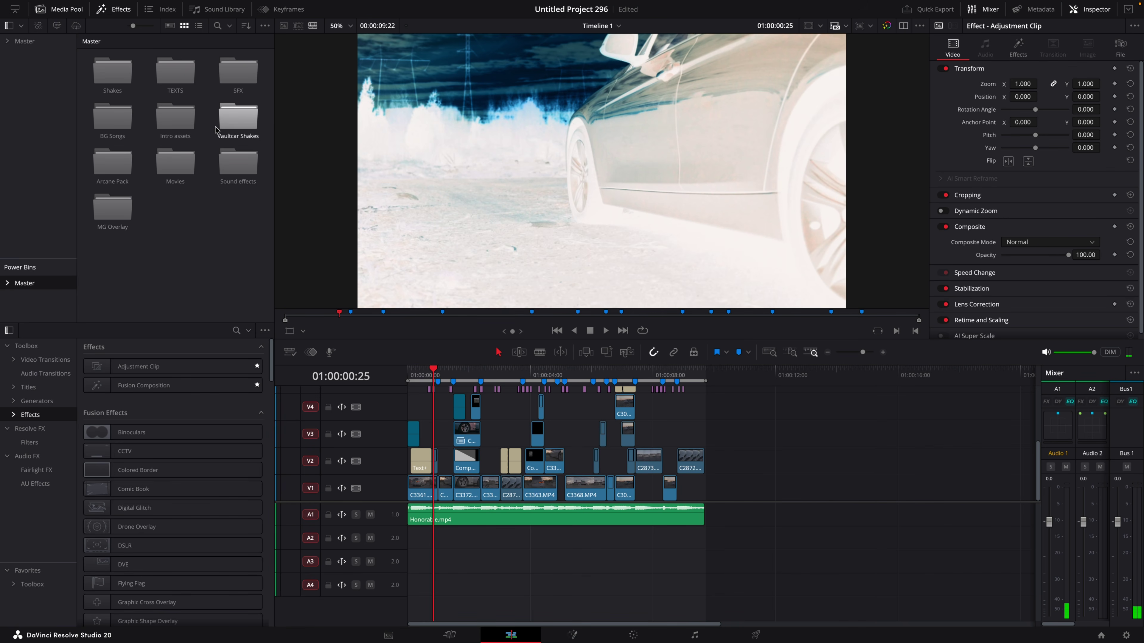
Audition Space bar.wav from the Gears folder of the Sound effects power bin and add it to track A2
{"action": "double_click", "coordinate": [238, 164]}
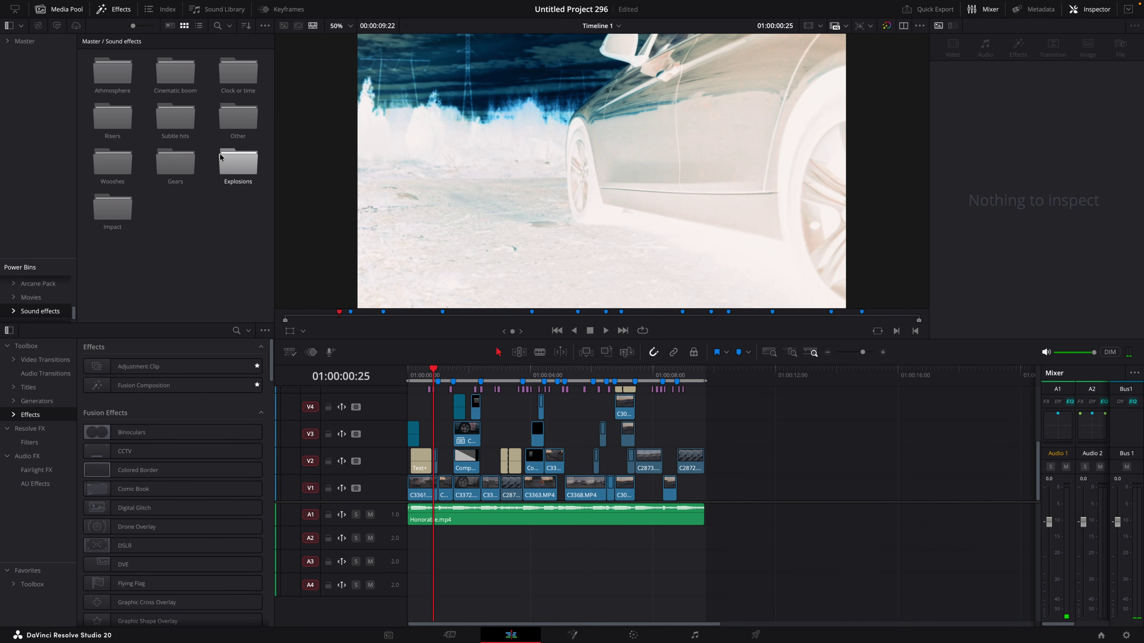
{"action": "double_click", "coordinate": [182, 160]}
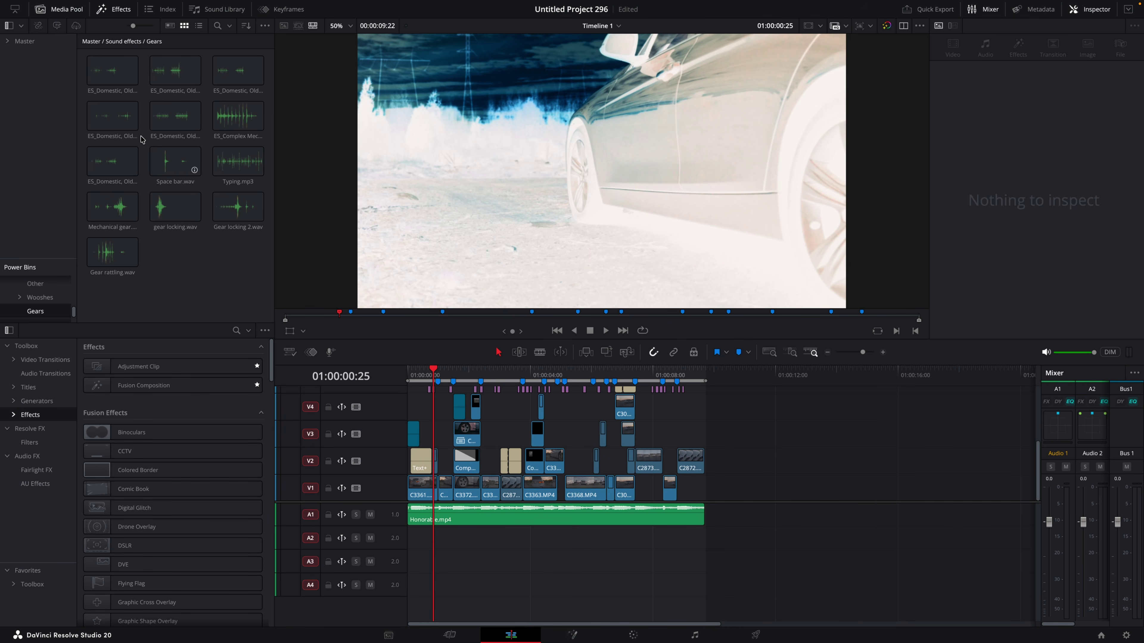
{"action": "left_click", "coordinate": [157, 172]}
{"action": "key", "text": "space"}
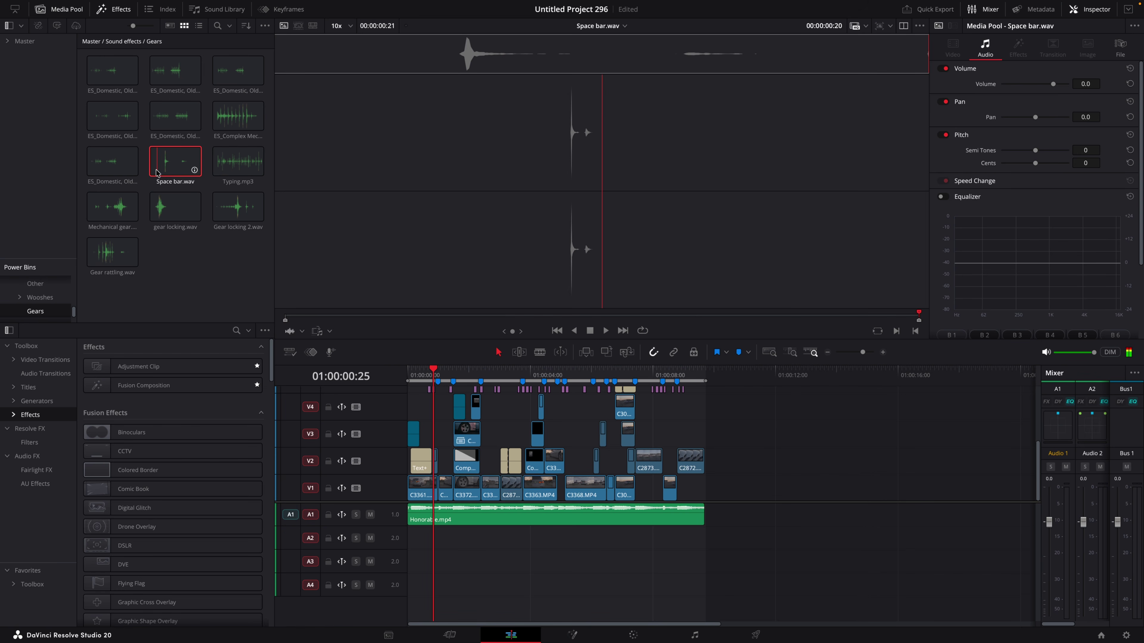
{"action": "left_click_drag", "start_coordinate": [160, 171], "coordinate": [492, 537]}
{"action": "key", "text": "space"}
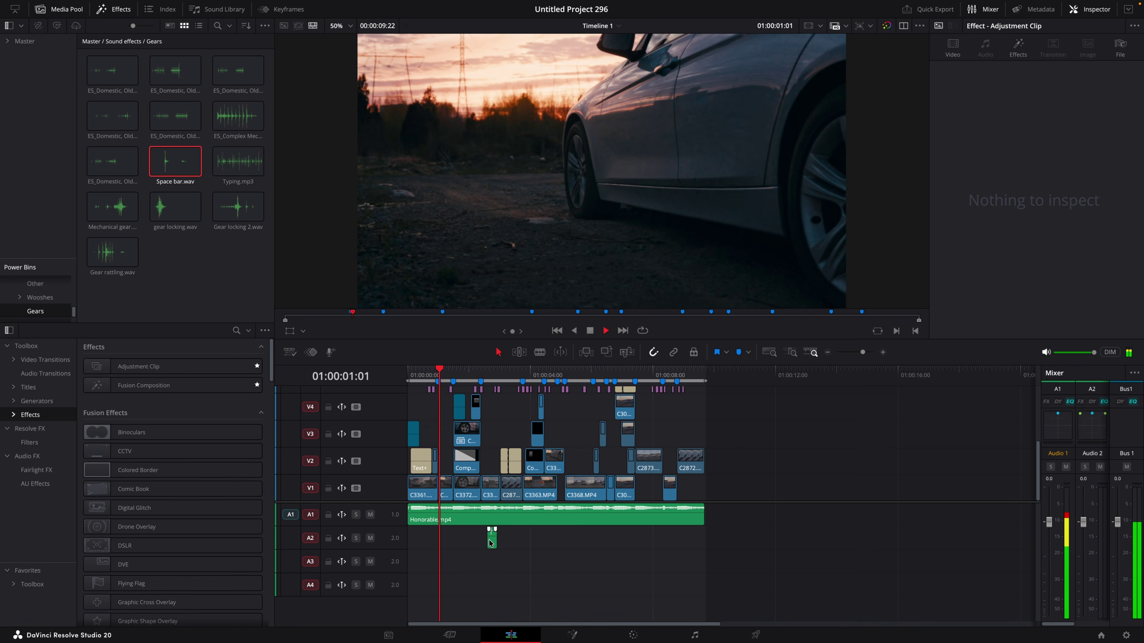
Trim Space bar.wav on A2 to 8 frames and align it with the start of the HONORABLE title
{"action": "left_click_drag", "start_coordinate": [424, 379], "coordinate": [408, 380]}
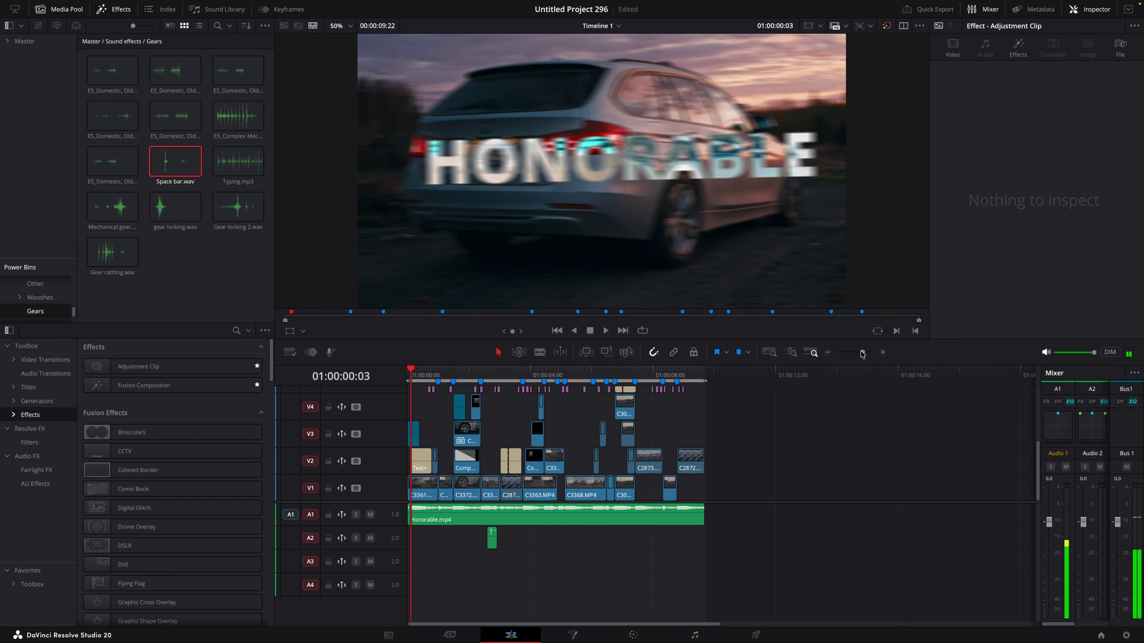
{"action": "left_click", "coordinate": [882, 353]}
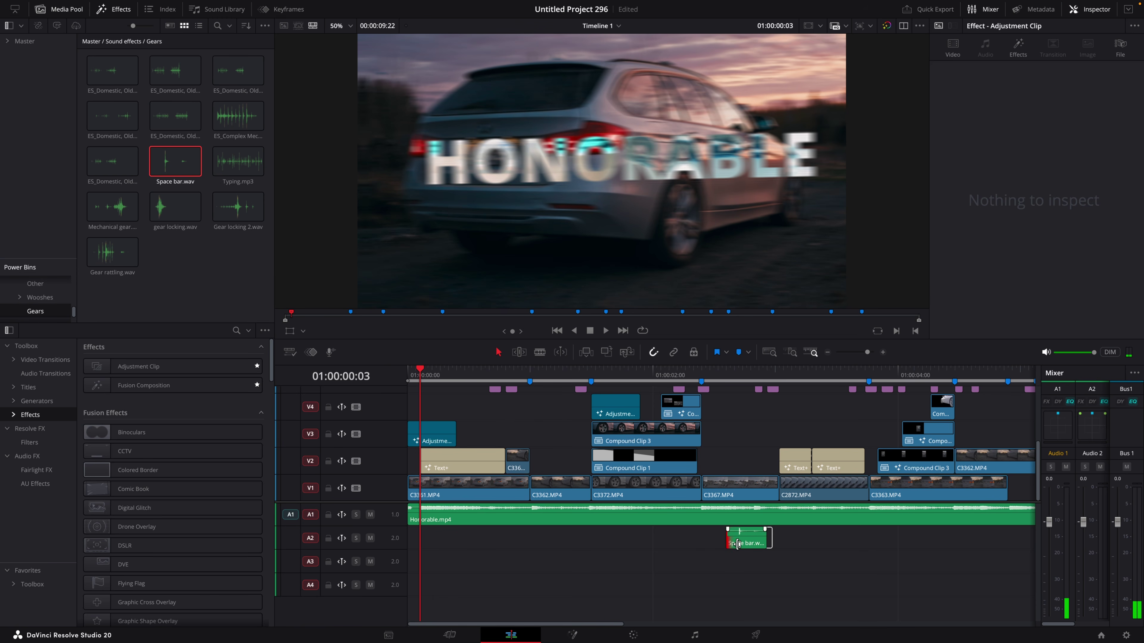
{"action": "mouse_move", "coordinate": [738, 544]}
{"action": "left_mouse_down"}
{"action": "mouse_move", "coordinate": [425, 535]}
{"action": "mouse_move", "coordinate": [795, 537]}
{"action": "mouse_move", "coordinate": [827, 562]}
{"action": "mouse_move", "coordinate": [725, 541]}
{"action": "left_mouse_up"}
{"action": "key", "text": "super+equal"}
{"action": "key", "text": "comma"}
{"action": "key", "text": "super+minus"}
Try copies of Space bar.wav under the AH and HAA titles, check them in playback and delete both copies
{"action": "left_click", "coordinate": [779, 377]}
{"action": "key", "text": "Right"}
{"action": "key", "text": "Right"}
{"action": "key", "text": "Right"}
{"action": "key", "text": "Right"}
{"action": "key", "text": "Right"}
{"action": "key", "text": "Right"}
{"action": "key", "text": "Right"}
{"action": "key", "text": "Right"}
{"action": "key", "text": "super+equal"}
{"action": "key", "text": "Home"}
{"action": "key", "text": "space"}
{"action": "key", "text": "super+minus"}
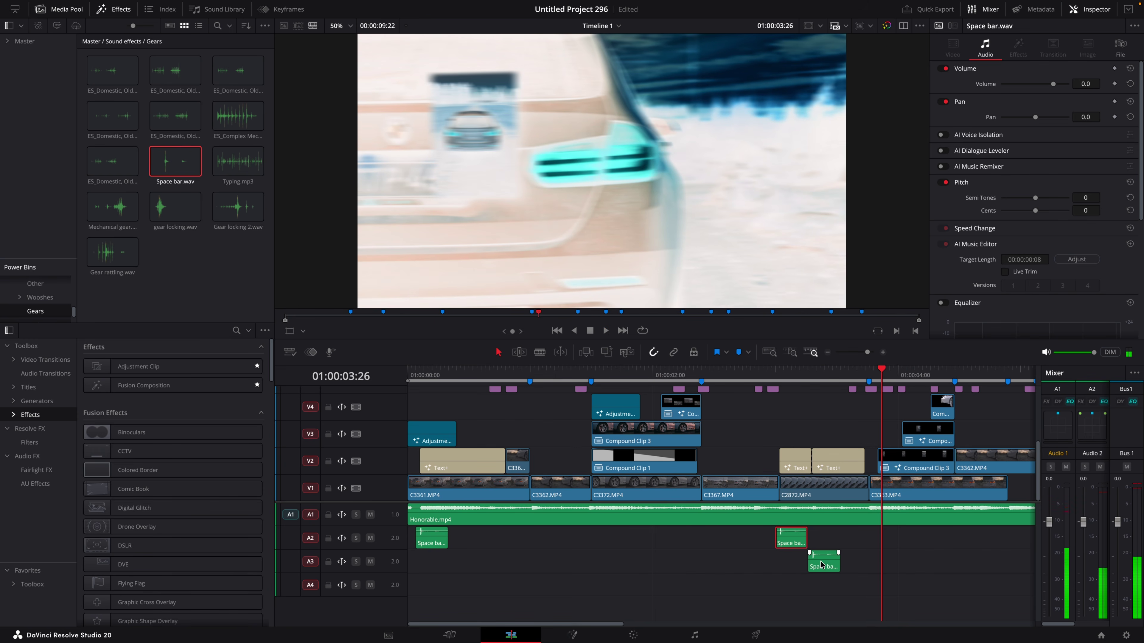
{"action": "left_click", "coordinate": [821, 565], "text": "super"}
{"action": "key", "text": "BackSpace"}
Place copies of Space bar.wav on A2 at the start of the C3372.MP4 section and at Marker 5 around 01:00:04:14
{"action": "left_click", "coordinate": [591, 376]}
{"action": "left_click_drag", "start_coordinate": [430, 539], "coordinate": [602, 539]}
{"action": "left_click_drag", "start_coordinate": [603, 540], "coordinate": [889, 541]}
{"action": "left_click_drag", "start_coordinate": [797, 542], "coordinate": [855, 543]}
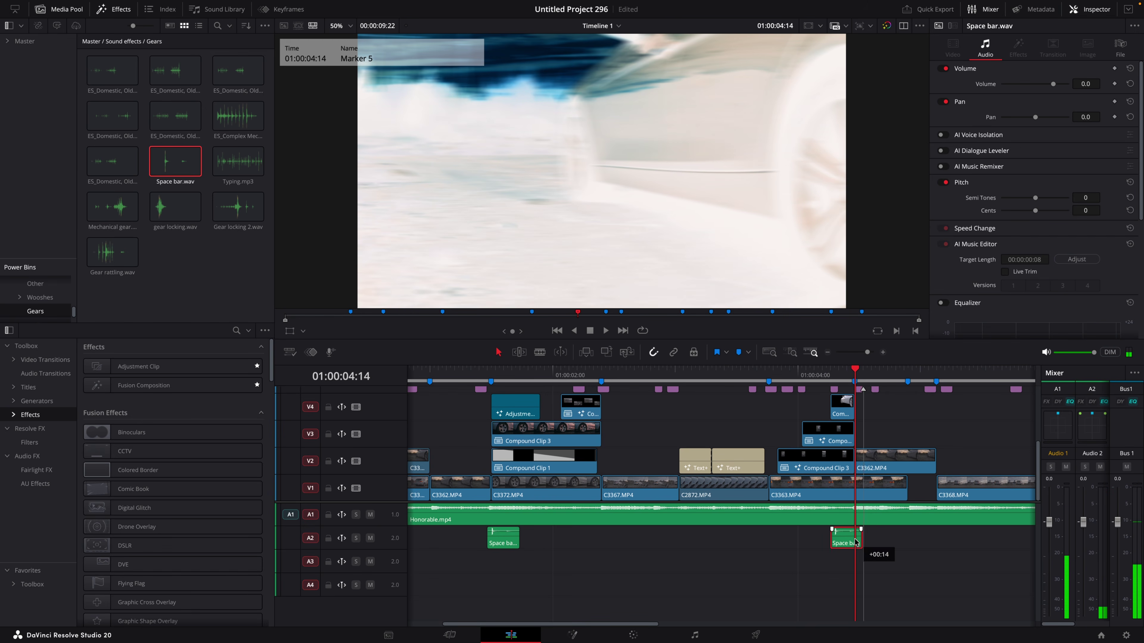
Add a riser sound from the Risers folder of the Sound effects power bin to track A4 after the cinematic boom
{"action": "key", "text": "super+minus"}
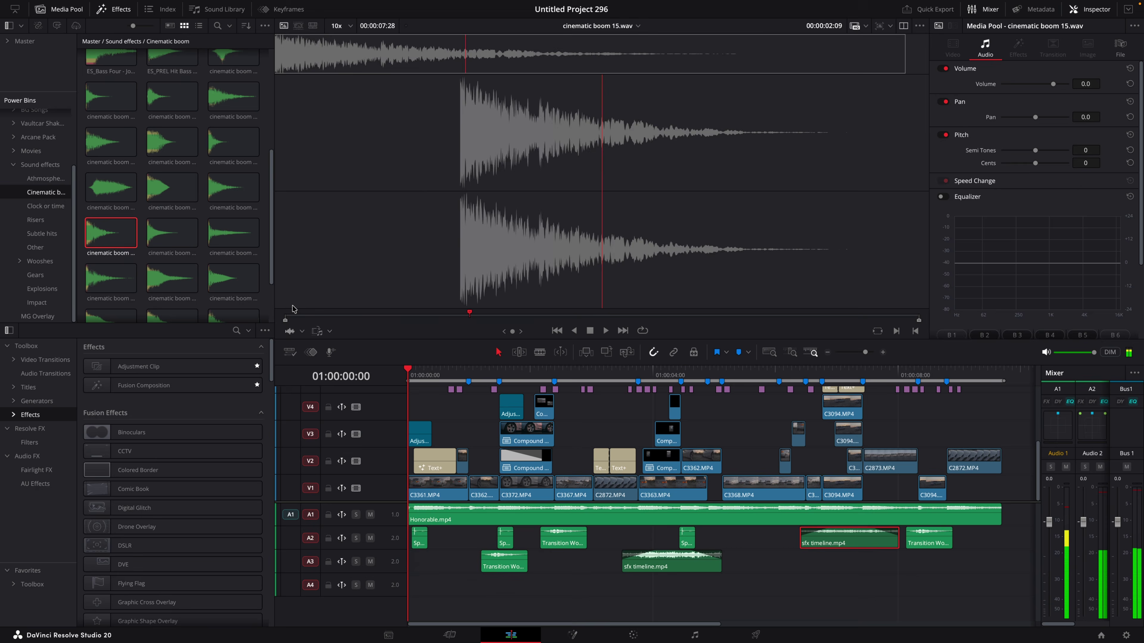
{"action": "left_click", "coordinate": [36, 219]}
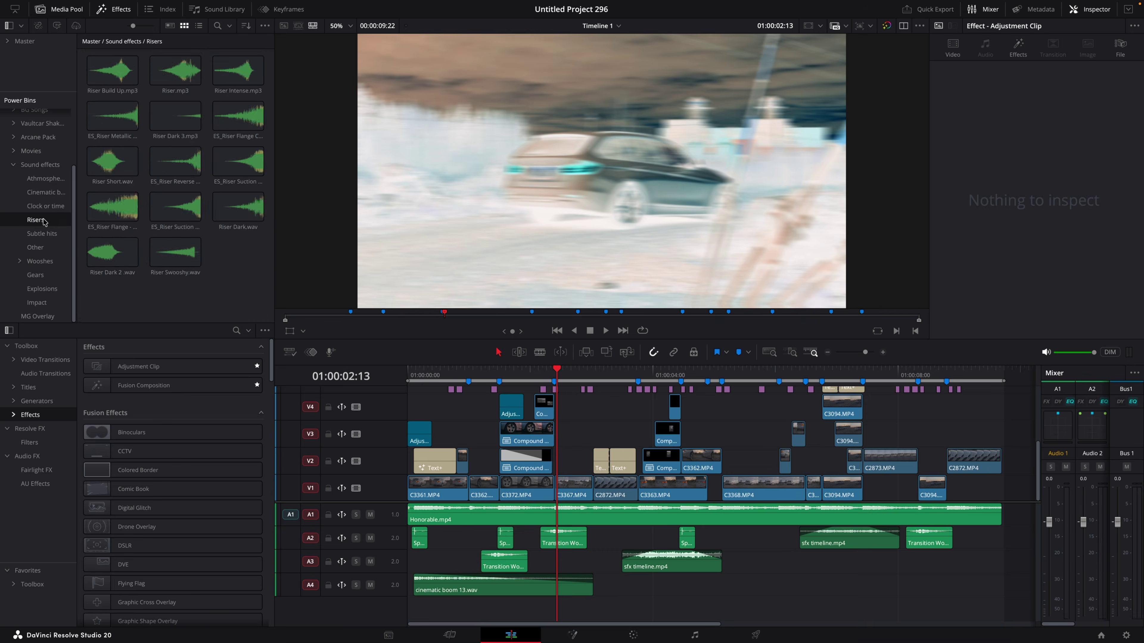
{"action": "left_click_drag", "start_coordinate": [653, 610], "coordinate": [516, 611]}
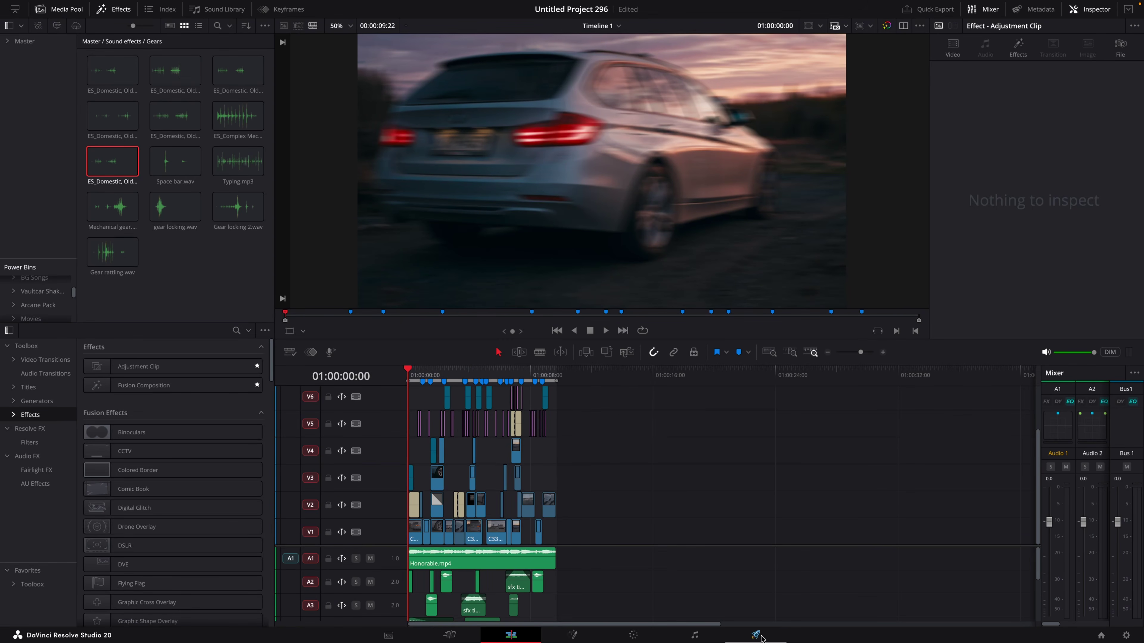
Configure the export as Honorable - F31 in MP4 format with the H.265 codec and quality restricted to 40000 Kb/s
{"action": "left_click", "coordinate": [760, 637]}
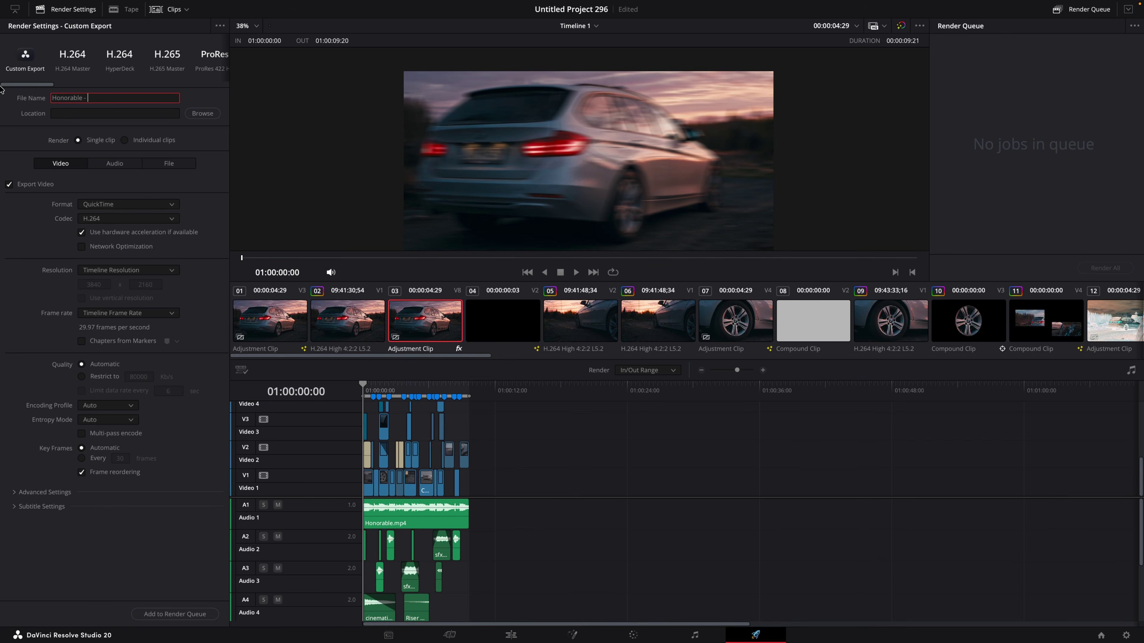
{"action": "left_click", "coordinate": [137, 205]}
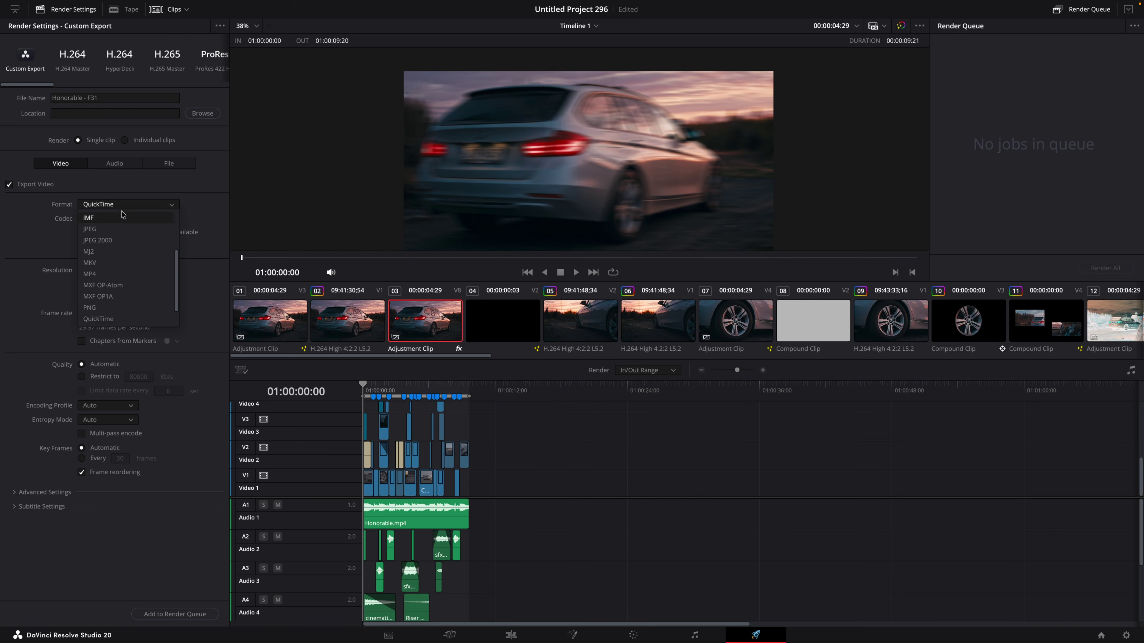
{"action": "left_click", "coordinate": [109, 273]}
{"action": "left_click", "coordinate": [113, 219]}
{"action": "left_click", "coordinate": [107, 252]}
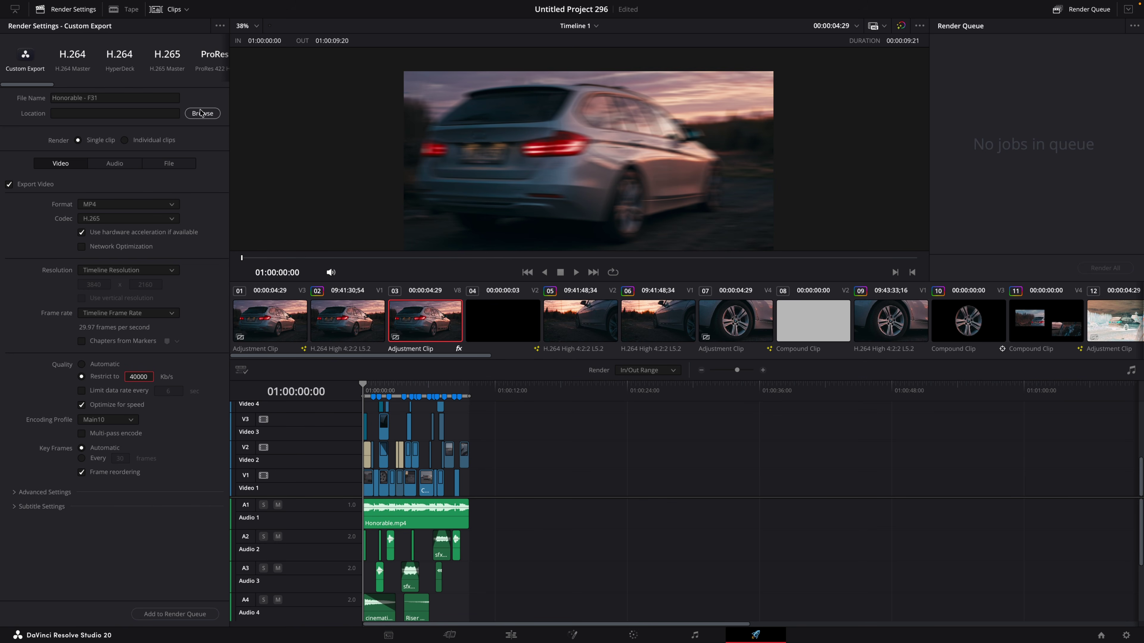
Choose the Autoeditit folder as the export location, add the job to the render queue and start rendering it
{"action": "left_click", "coordinate": [193, 614]}
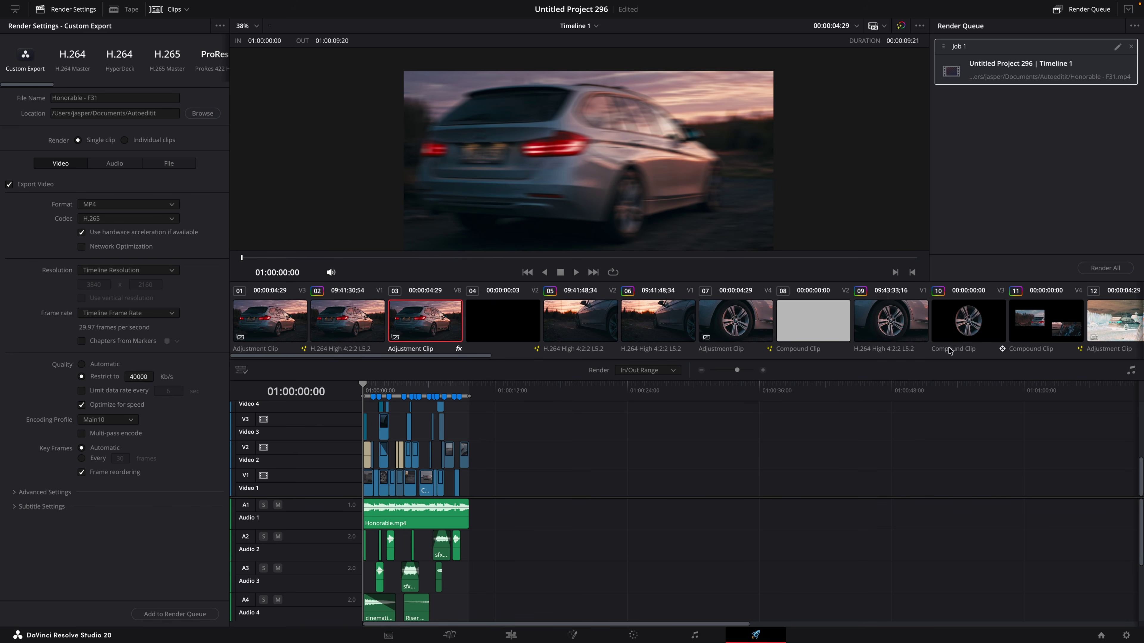
{"action": "left_click", "coordinate": [1100, 268]}
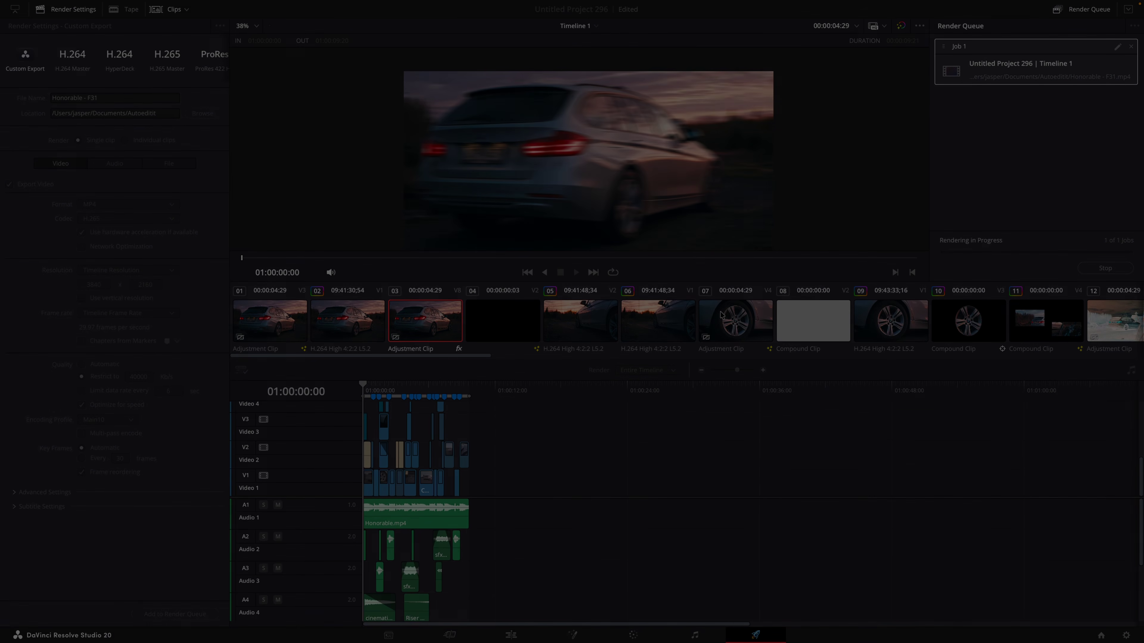